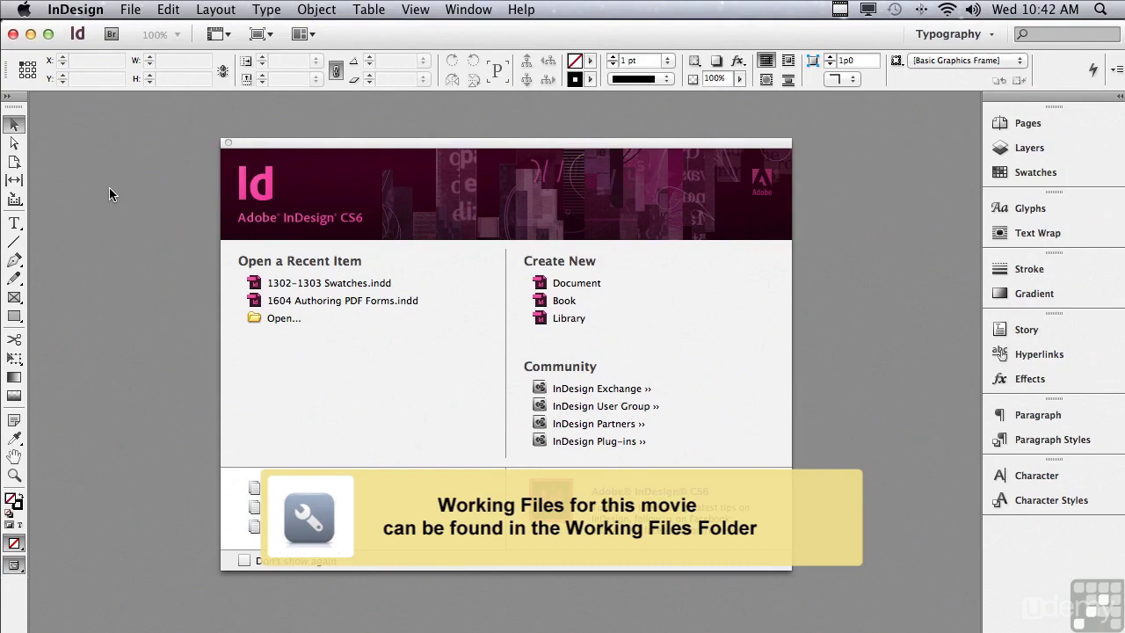
Step: Open the sample file 1302-1303 Swatches.indd with its 3×3 grid of empty frames
{"action": "left_click", "coordinate": [128, 11]}
{"action": "left_click", "coordinate": [152, 47]}
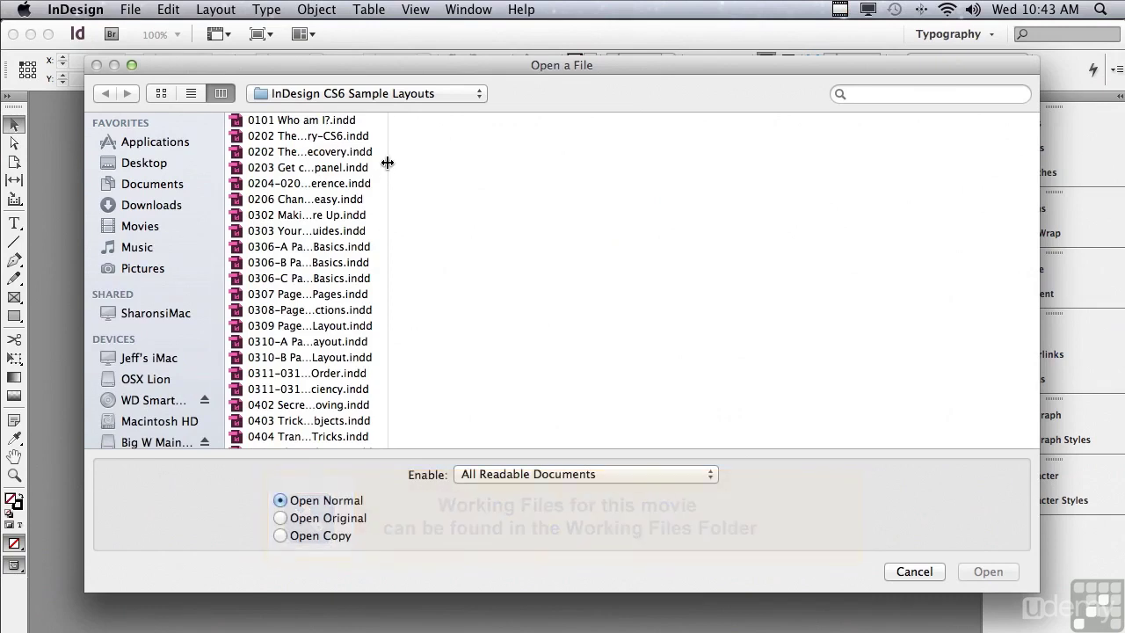
{"action": "left_click_drag", "start_coordinate": [386, 162], "coordinate": [391, 162]}
{"action": "scroll", "coordinate": [389, 166], "scroll_direction": "down", "scroll_amount": 20}
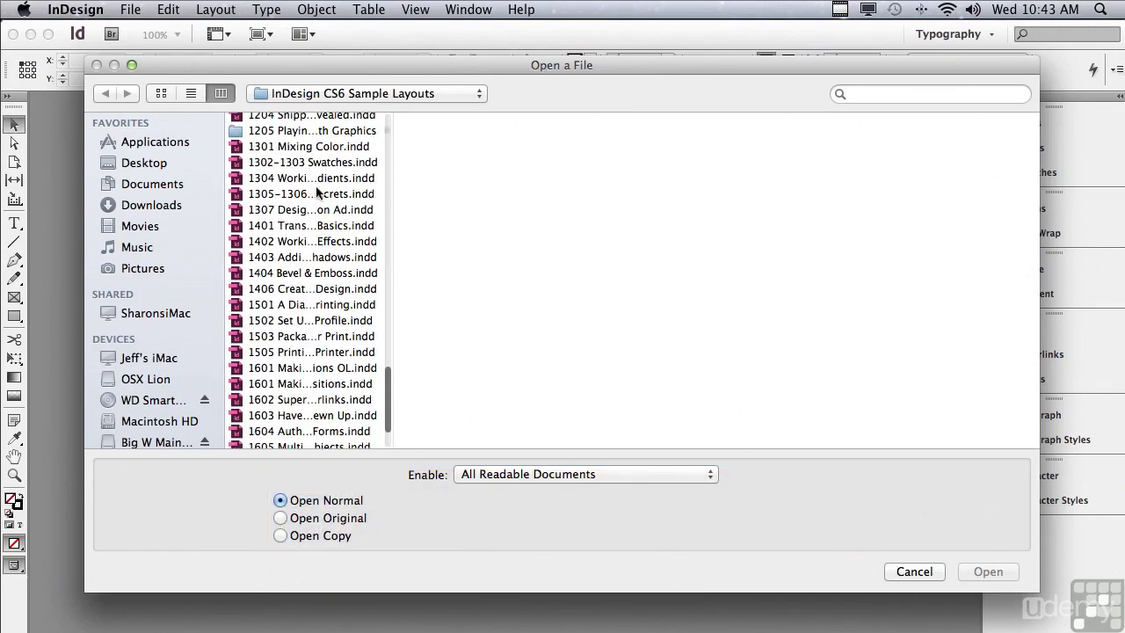
{"action": "left_click", "coordinate": [277, 163]}
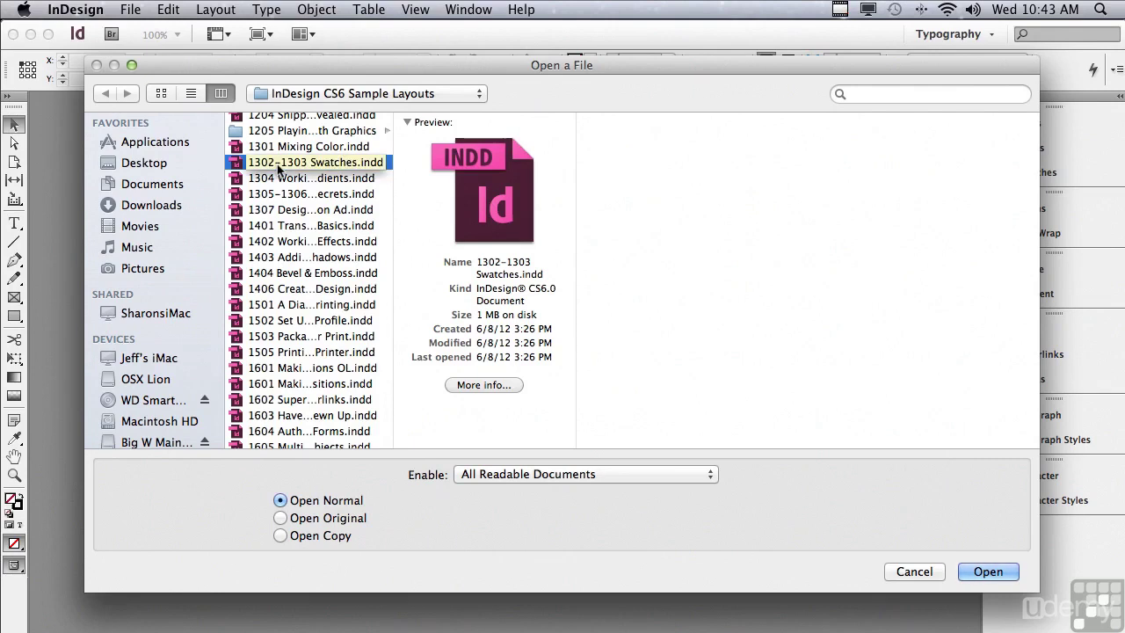
{"action": "left_click", "coordinate": [987, 571]}
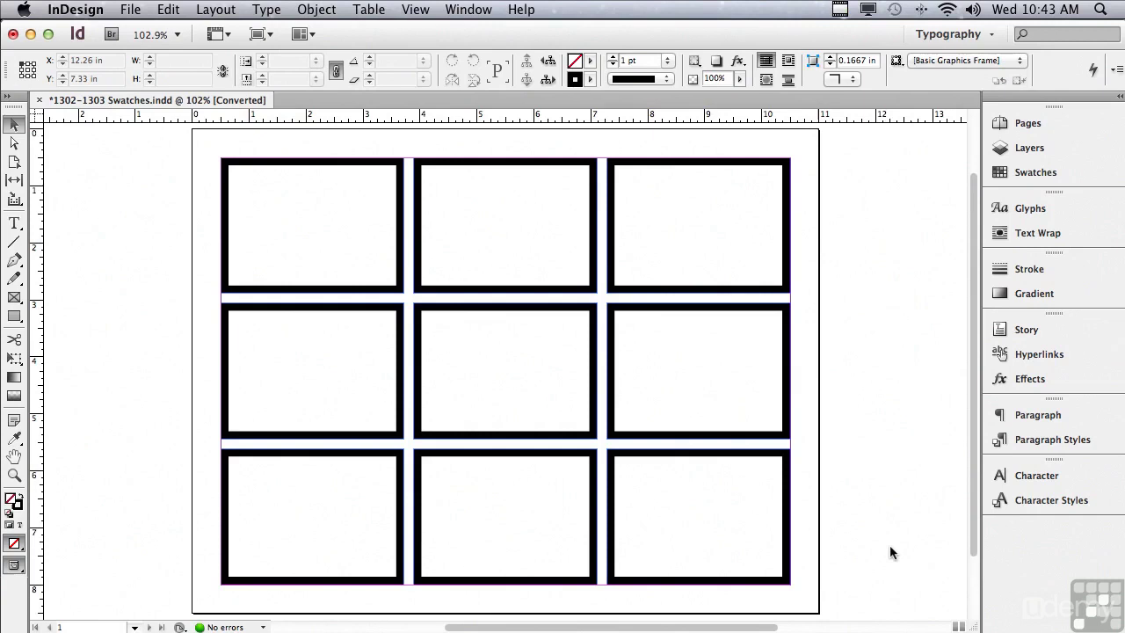
Step: Select the top-right frame and show the Color panel in CMYK mode
{"action": "left_click", "coordinate": [709, 231]}
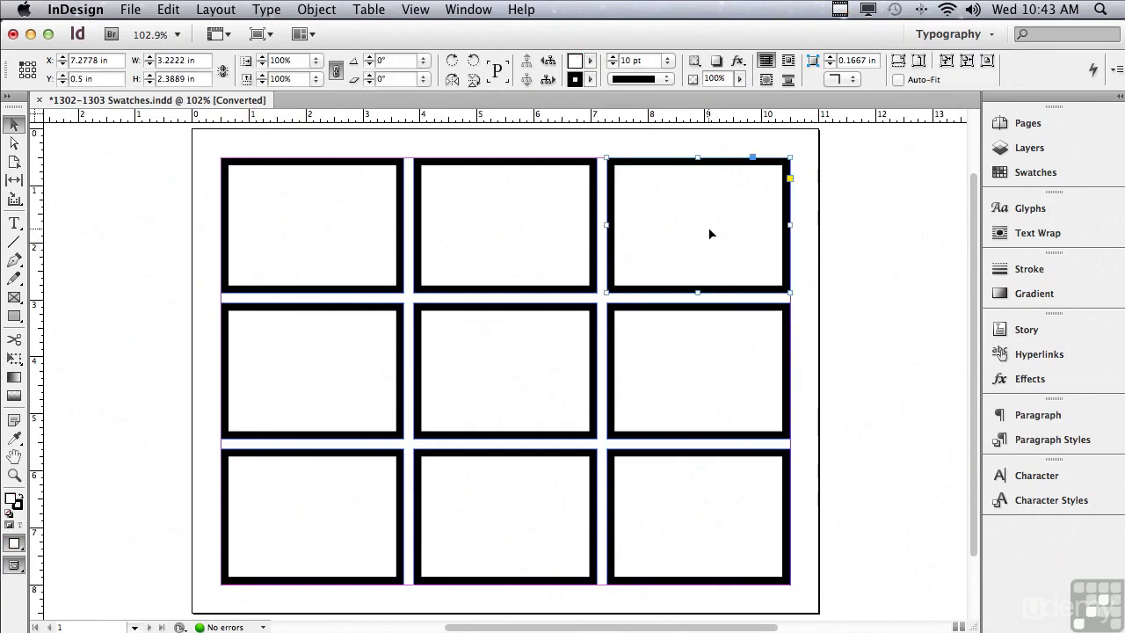
{"action": "left_click", "coordinate": [467, 11]}
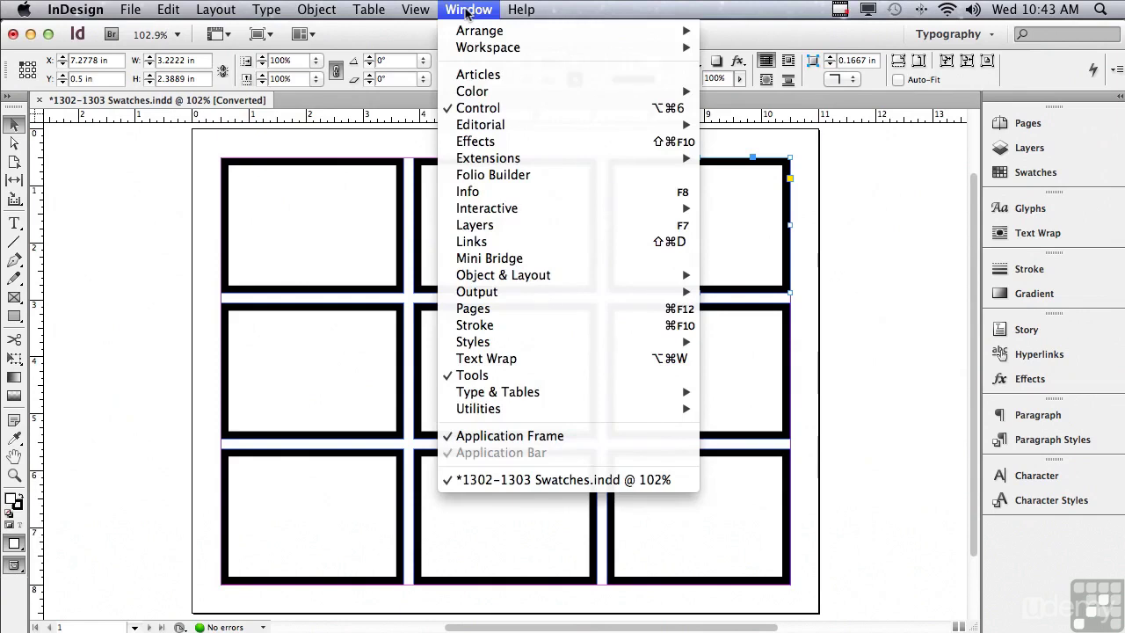
{"action": "mouse_move", "coordinate": [470, 93]}
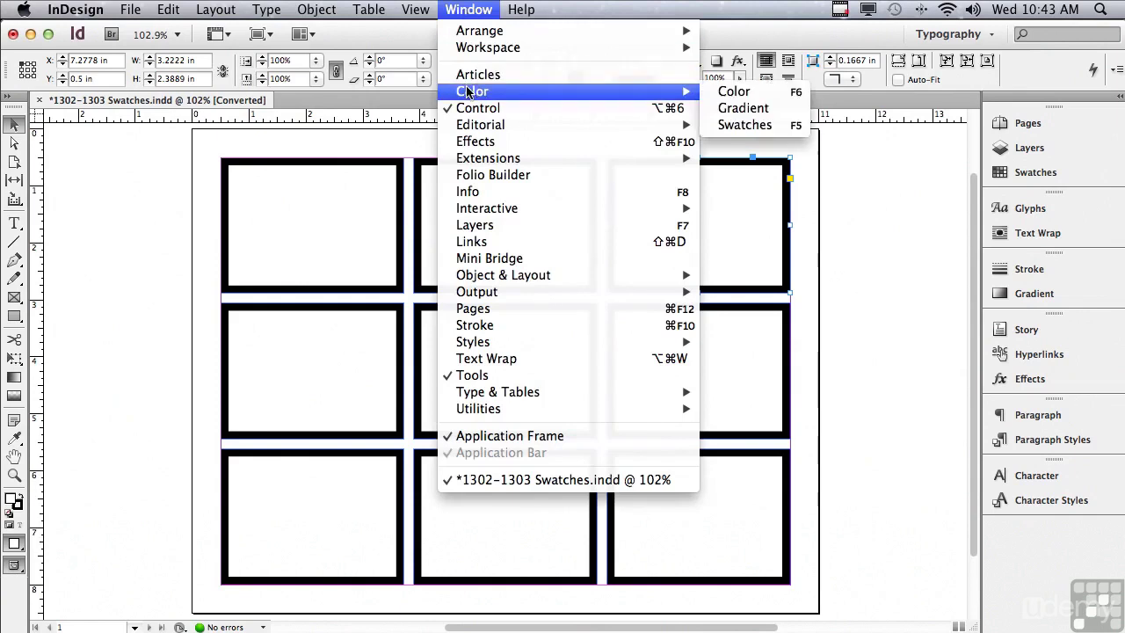
{"action": "left_click", "coordinate": [739, 93]}
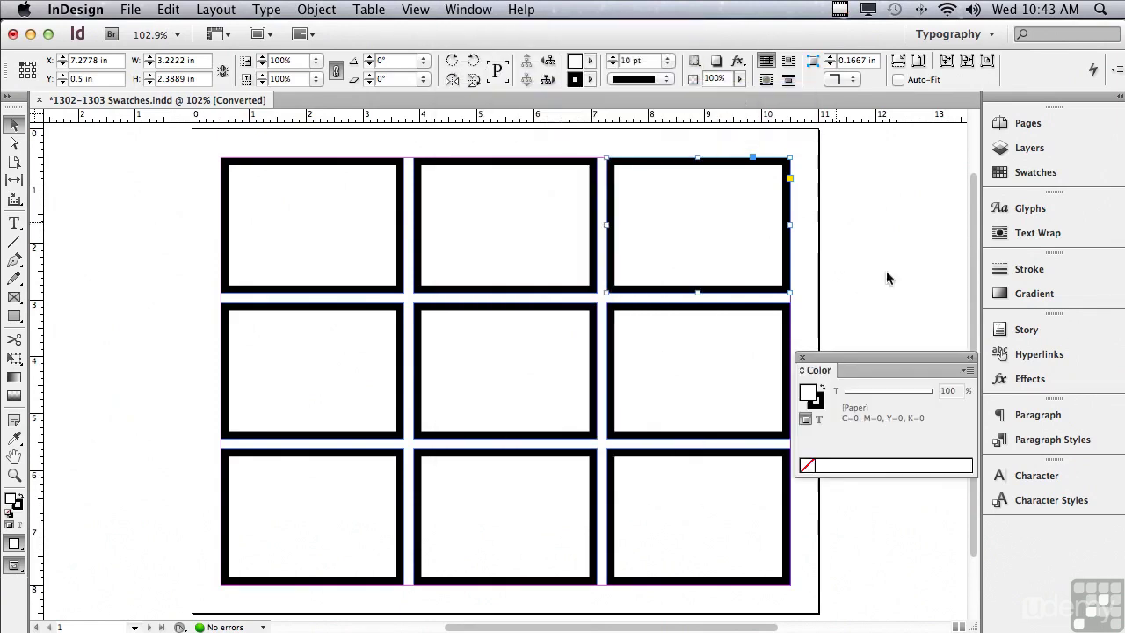
{"action": "left_click", "coordinate": [966, 372]}
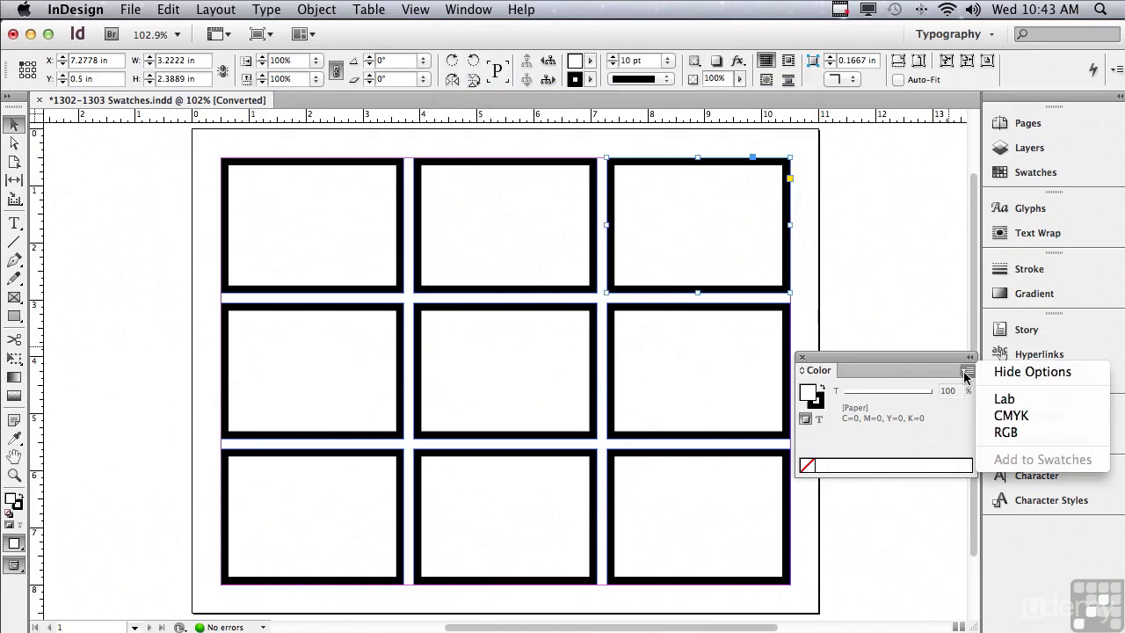
{"action": "left_click", "coordinate": [1008, 417]}
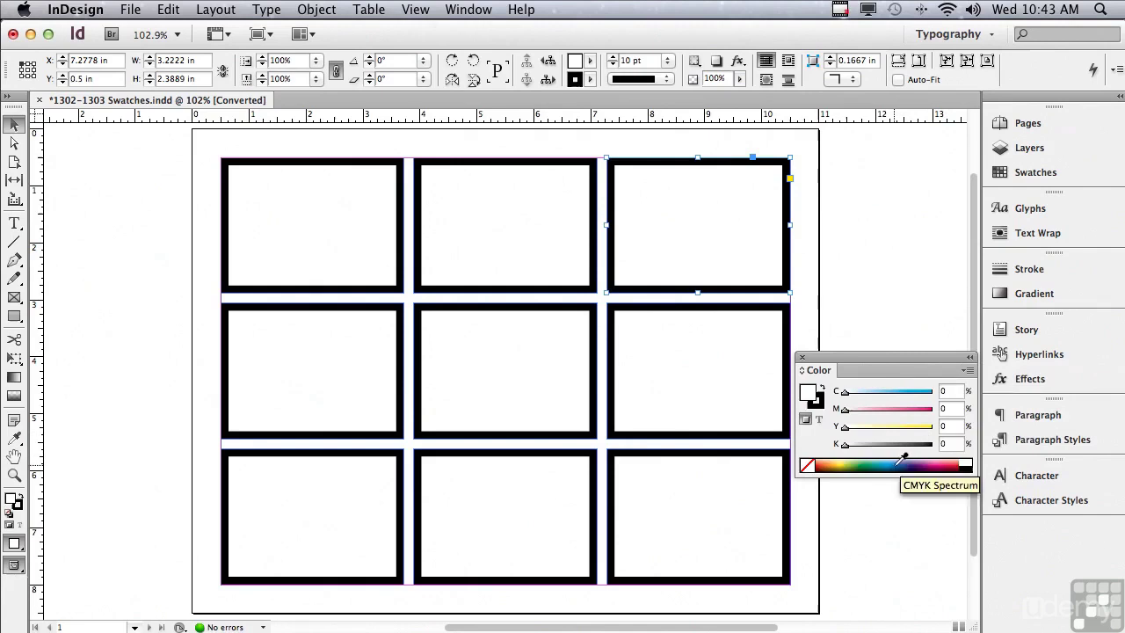
Step: Fill the frame with blue C100 M26 Y0 K0, then deselect and reselect it to check
{"action": "left_click", "coordinate": [898, 462]}
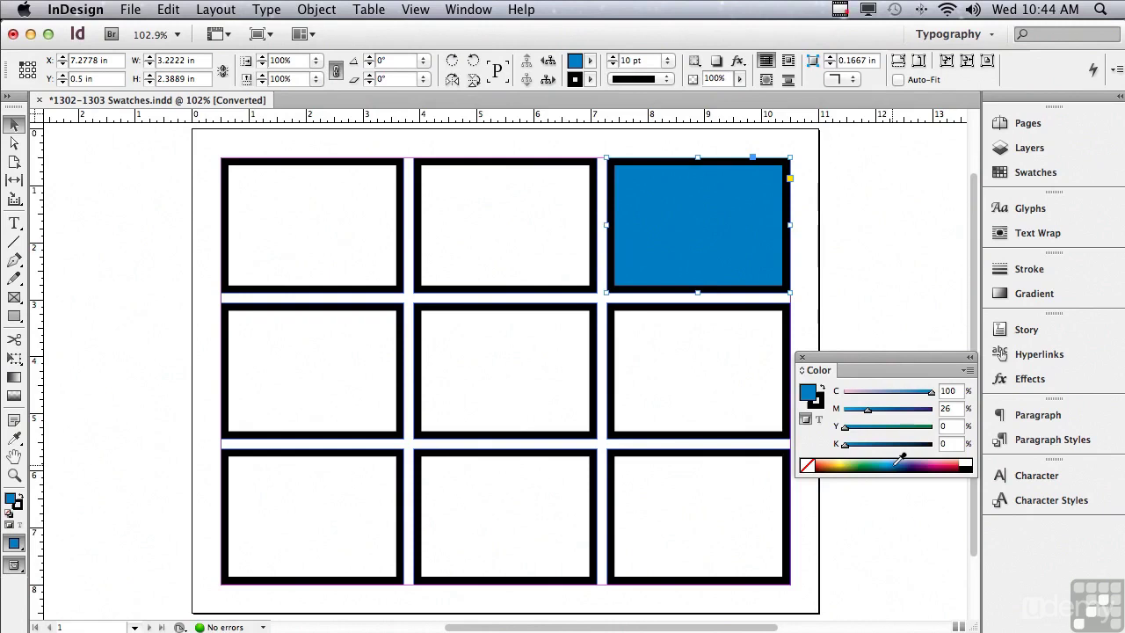
{"action": "left_click", "coordinate": [872, 227]}
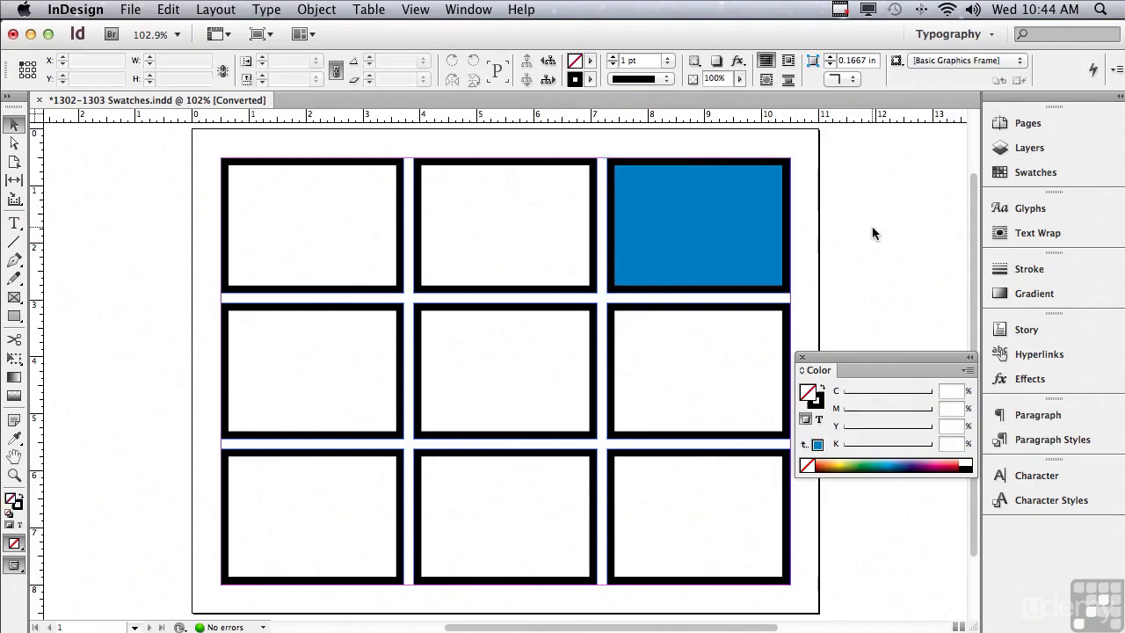
{"action": "left_click", "coordinate": [746, 212]}
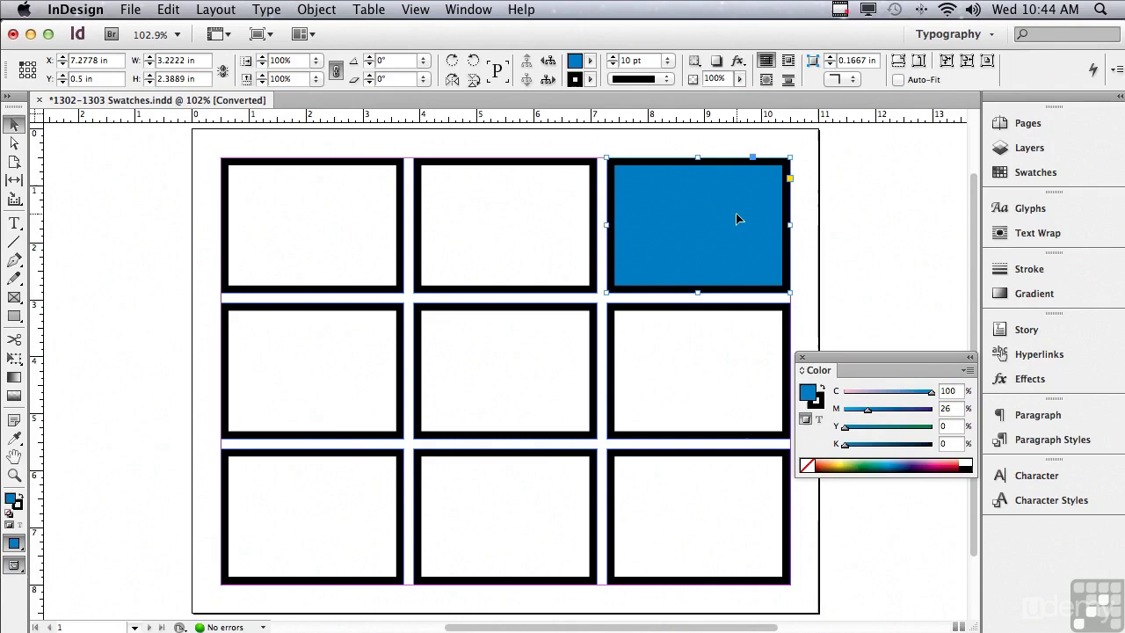
Step: Make the frame's stroke Dashed with a C=0 M=0 Y=100 K=0 yellow gap colour
{"action": "left_click", "coordinate": [824, 409]}
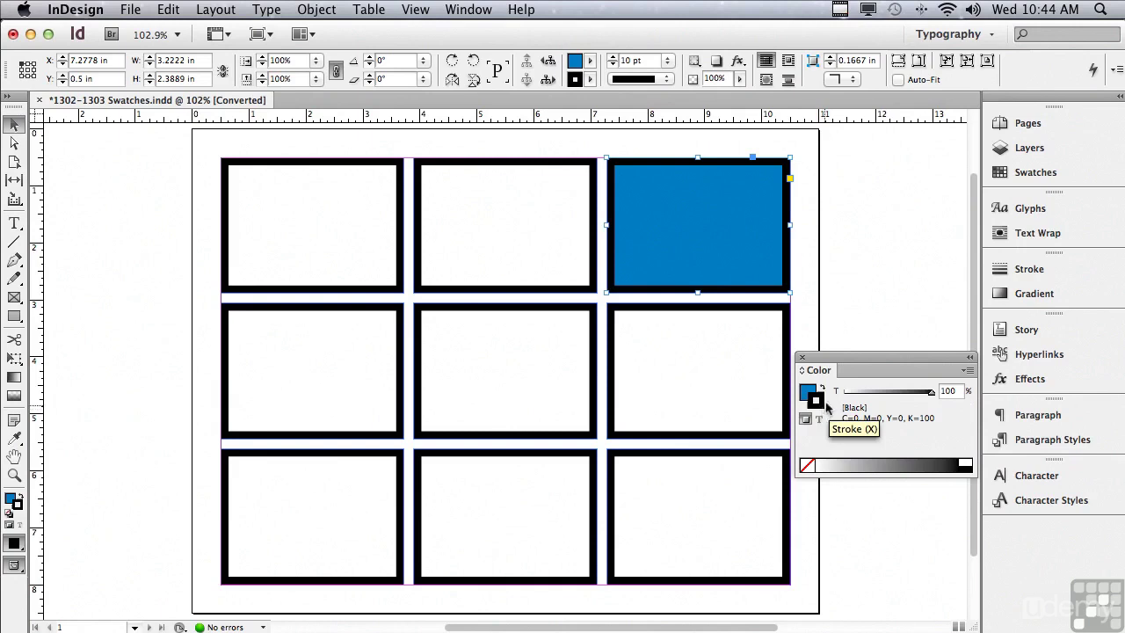
{"action": "left_click", "coordinate": [1022, 270]}
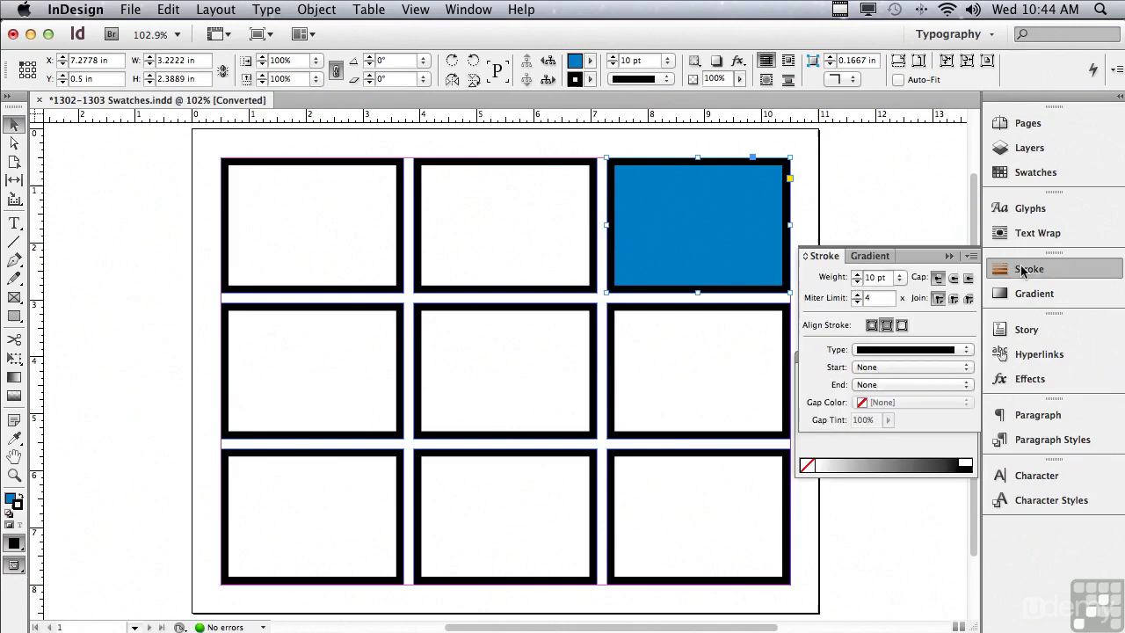
{"action": "left_click", "coordinate": [873, 354]}
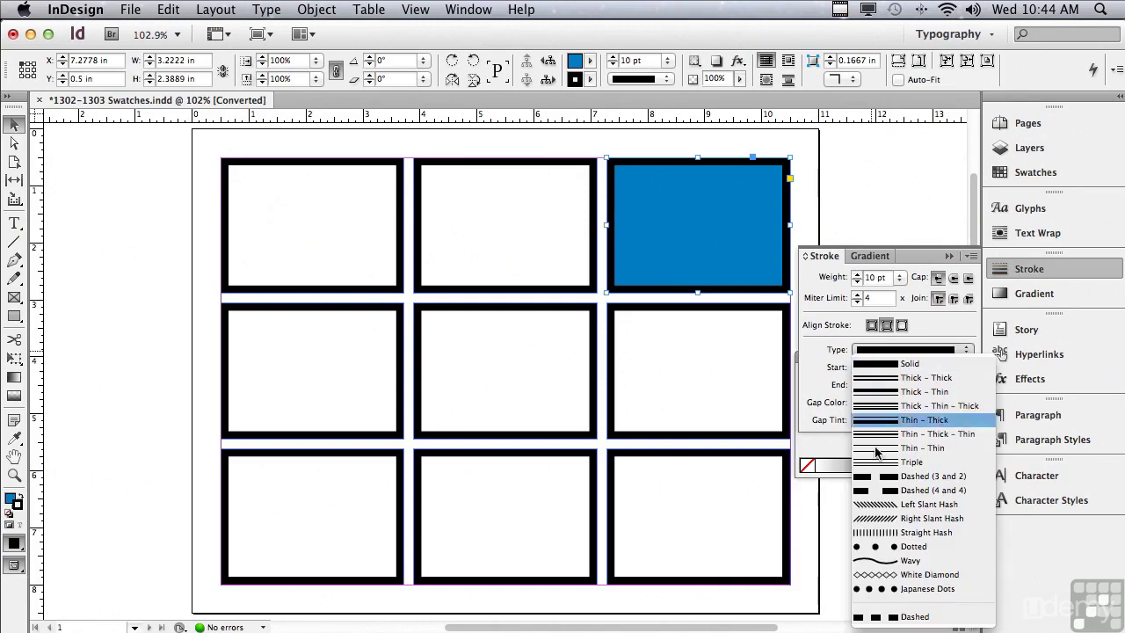
{"action": "left_click", "coordinate": [877, 615]}
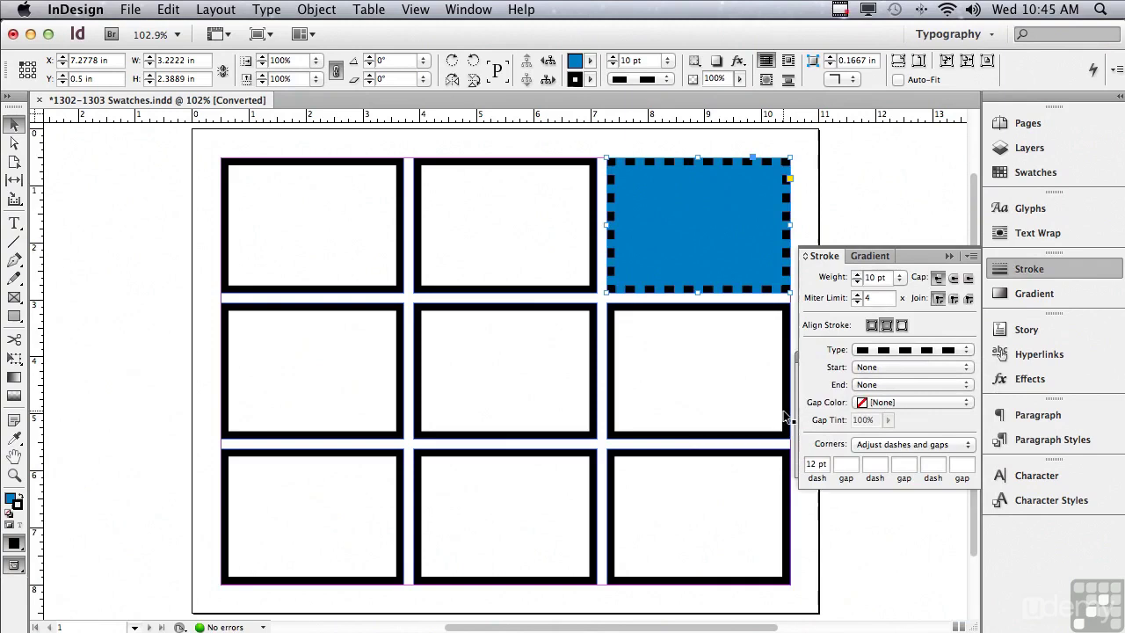
{"action": "left_click", "coordinate": [868, 405]}
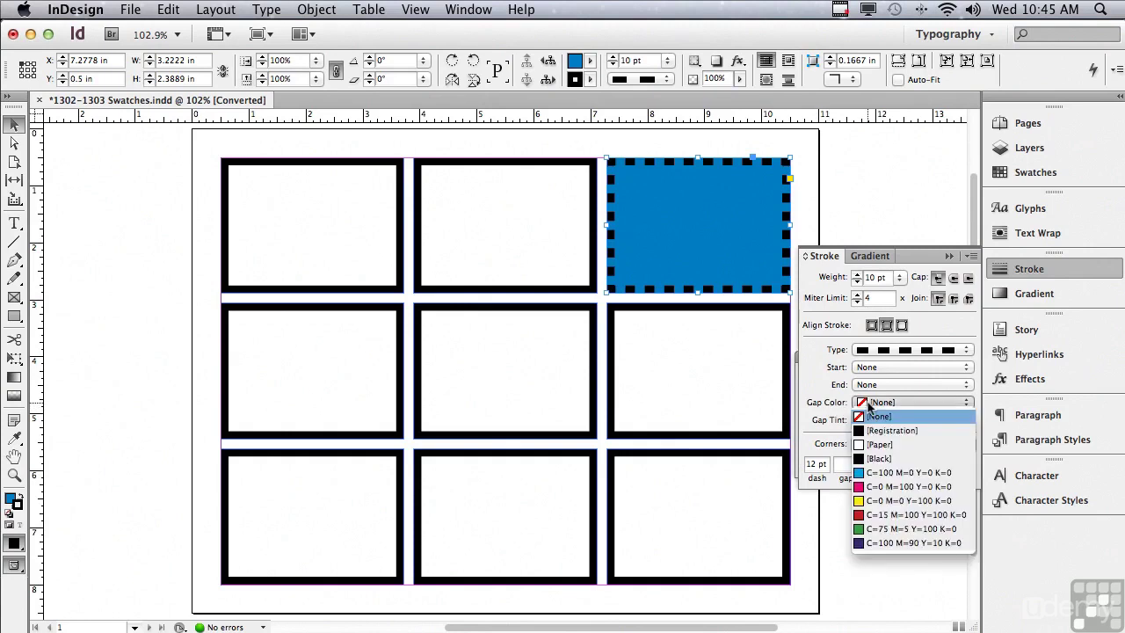
{"action": "left_click", "coordinate": [878, 501]}
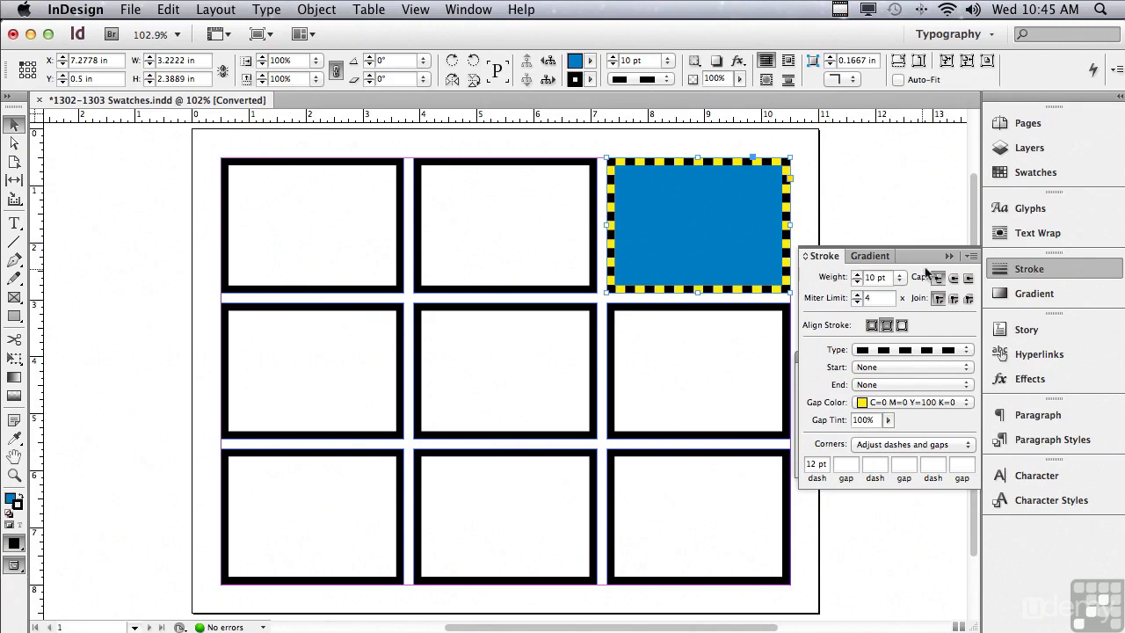
Step: Collapse the Stroke panel, make Fill active, and drag the blue fill onto the Swatches panel icon
{"action": "left_click", "coordinate": [949, 256]}
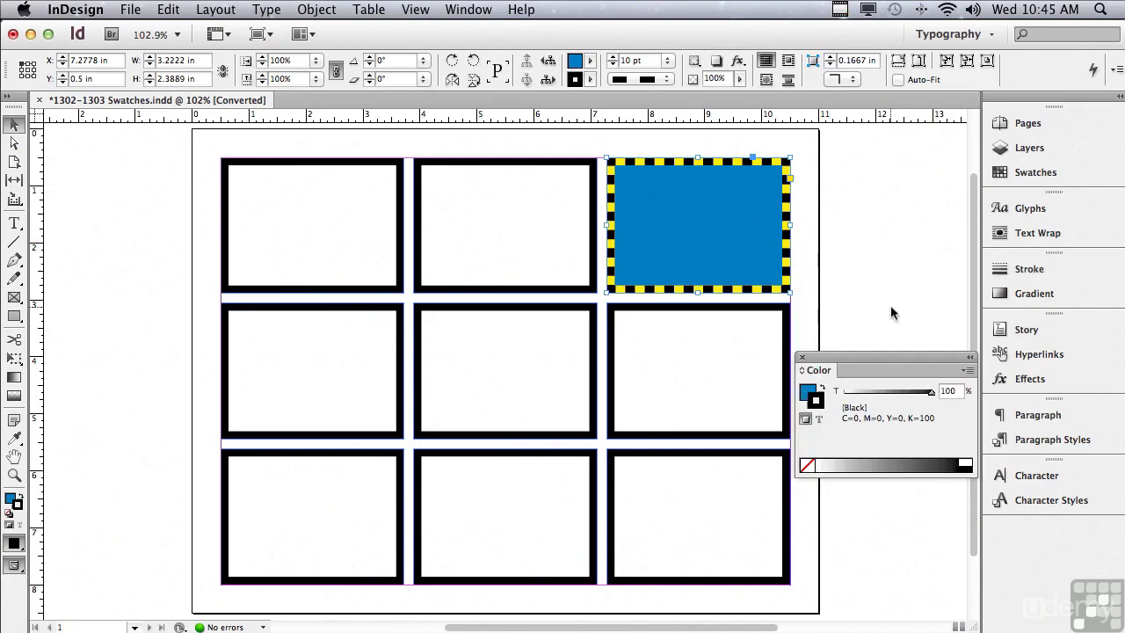
{"action": "left_click", "coordinate": [804, 390]}
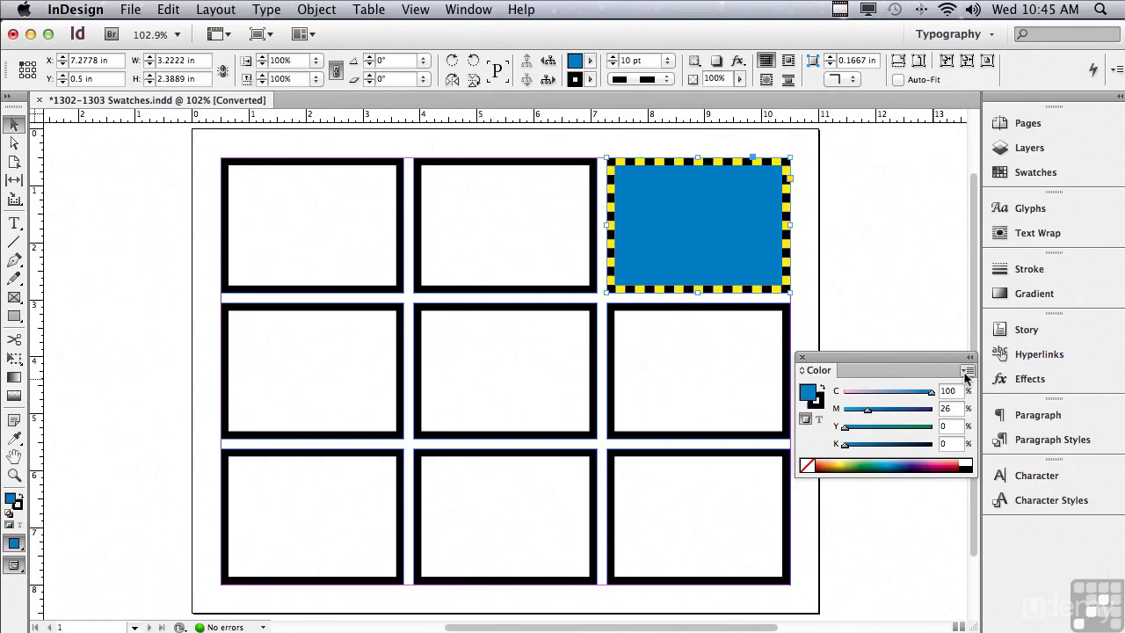
{"action": "left_click", "coordinate": [966, 373]}
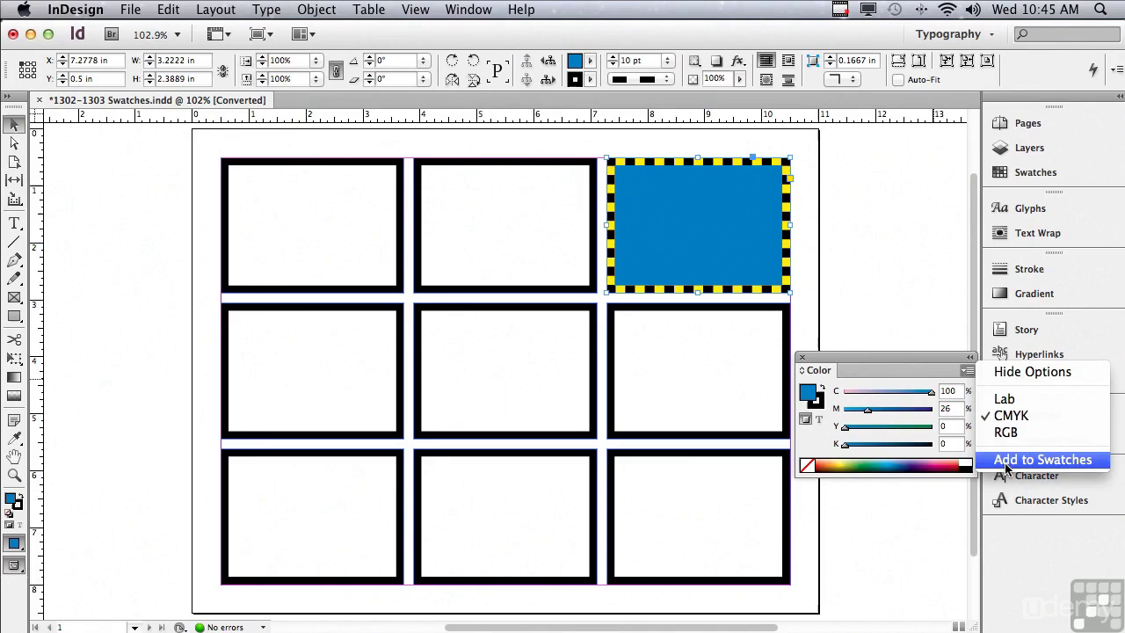
{"action": "left_click", "coordinate": [865, 431]}
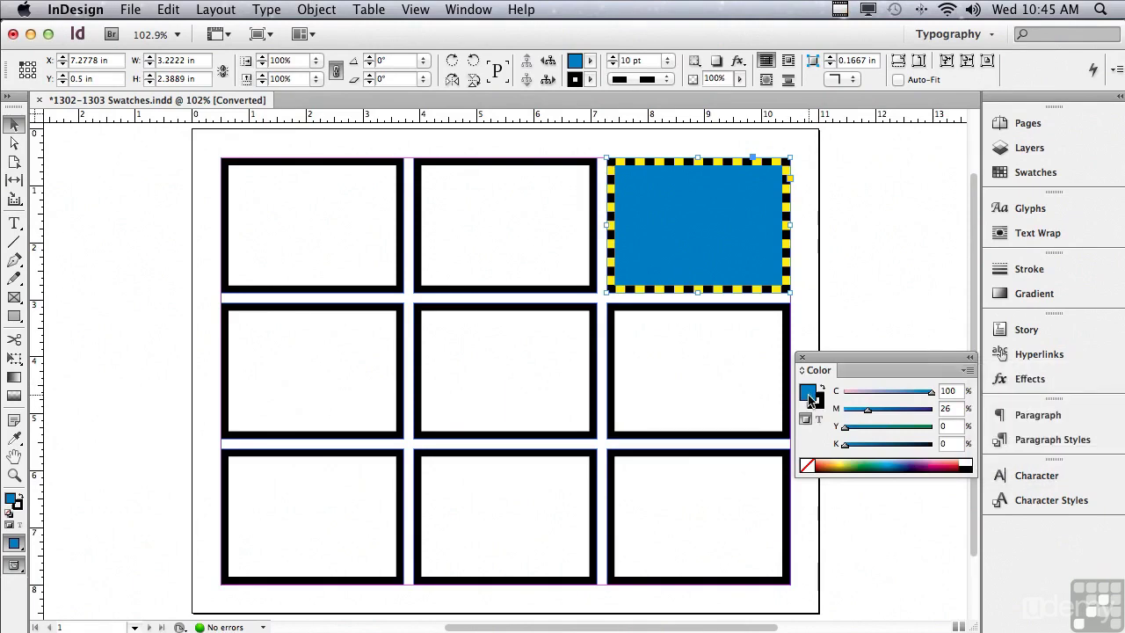
{"action": "left_click_drag", "start_coordinate": [809, 398], "coordinate": [1028, 173]}
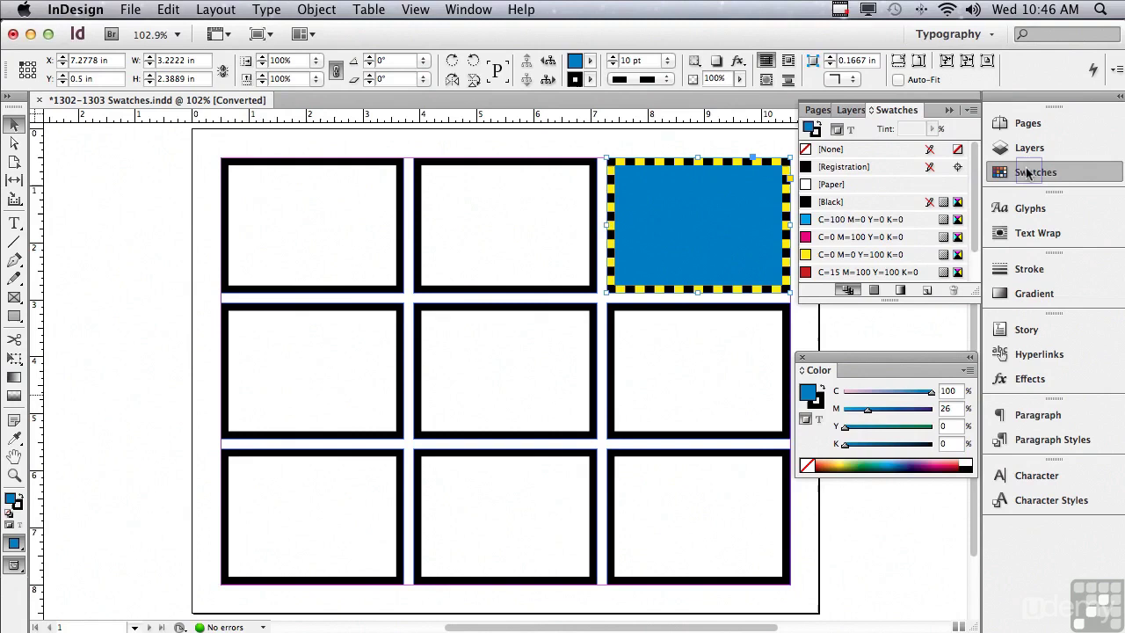
Step: Drag the blue fill into the swatch list twice, undoing each added swatch
{"action": "left_click_drag", "start_coordinate": [1027, 172], "coordinate": [895, 279]}
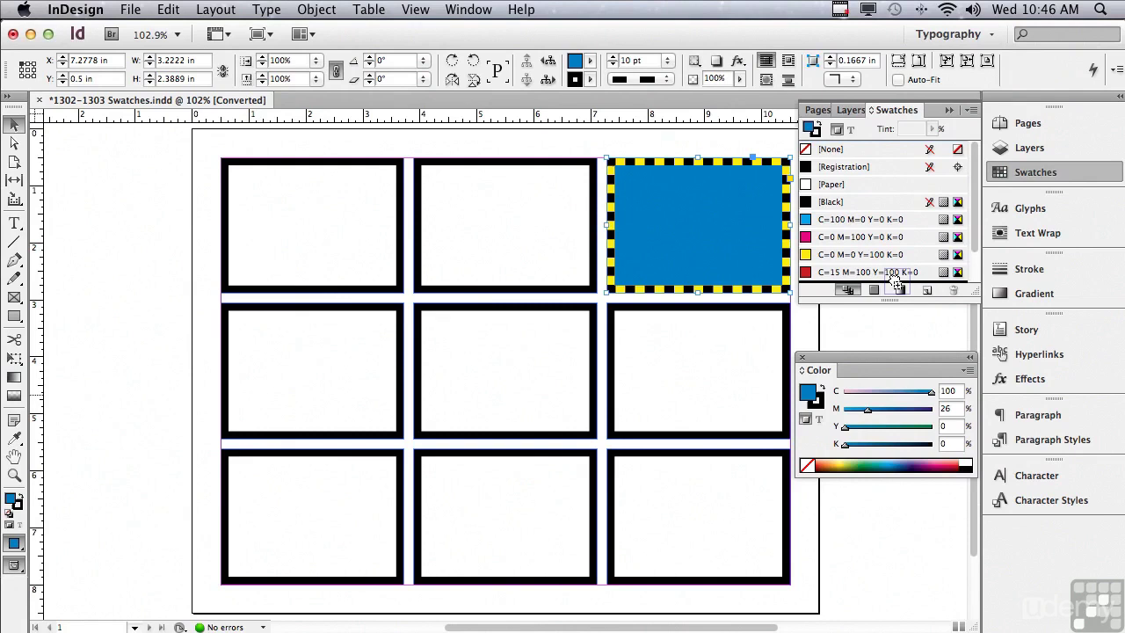
{"action": "left_click_drag", "start_coordinate": [895, 279], "coordinate": [894, 283]}
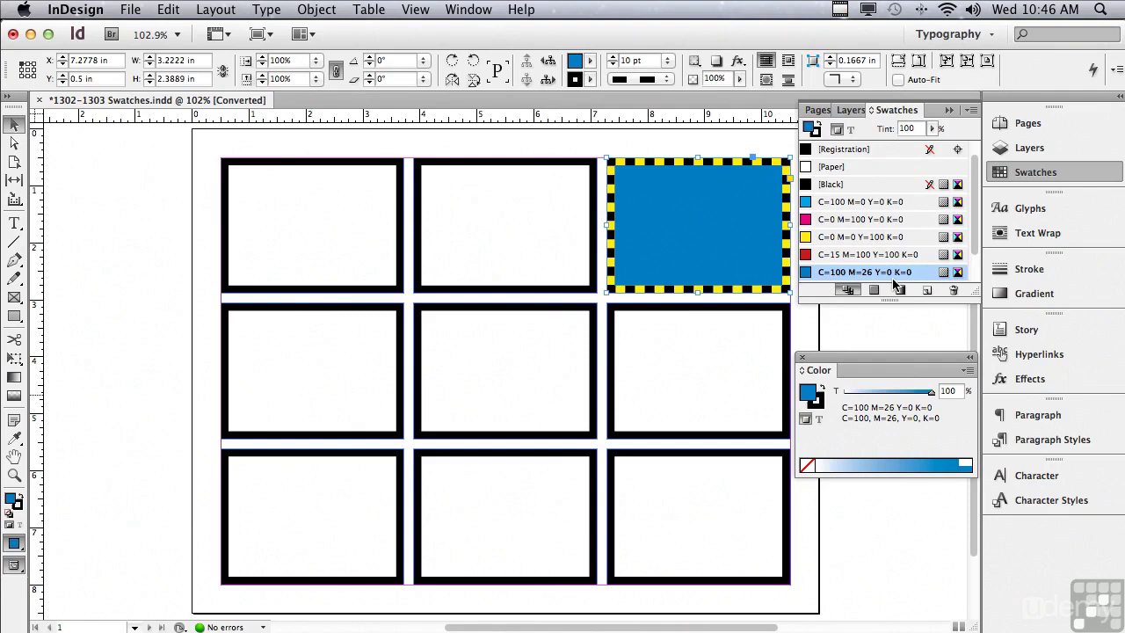
{"action": "key", "text": "super+z"}
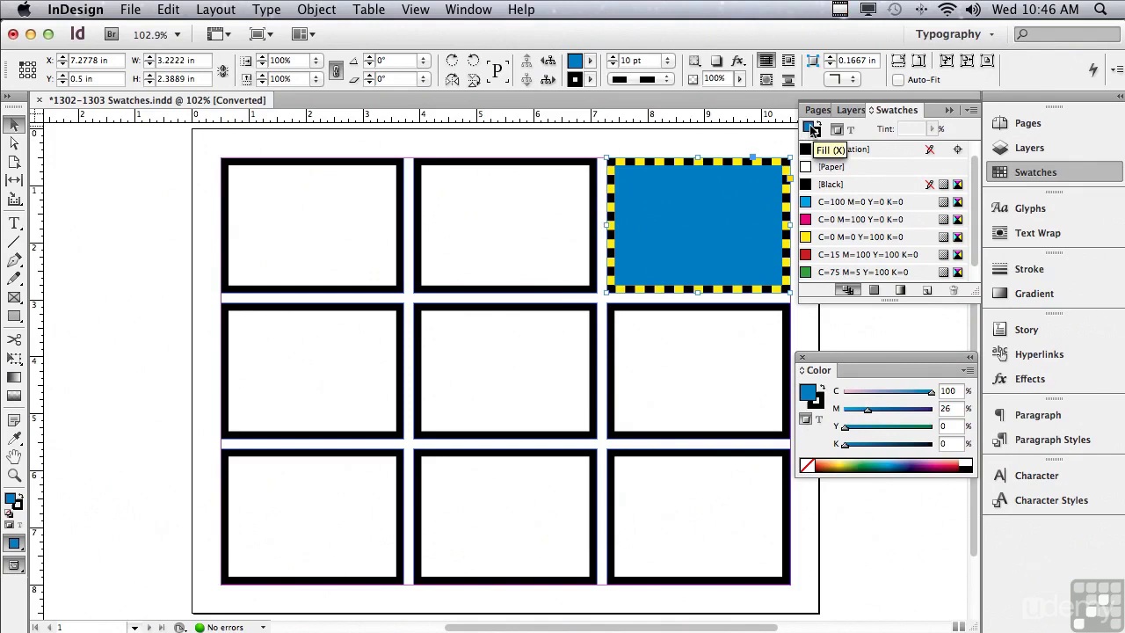
{"action": "scroll", "coordinate": [826, 219], "scroll_direction": "up", "scroll_amount": 1}
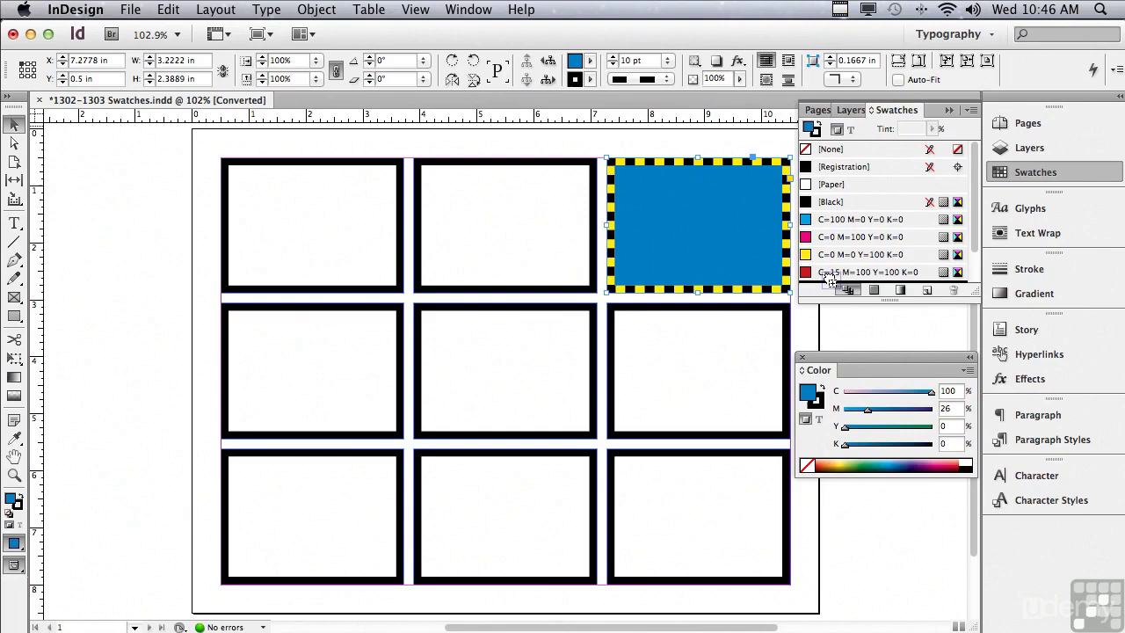
{"action": "left_click_drag", "start_coordinate": [829, 280], "coordinate": [829, 279]}
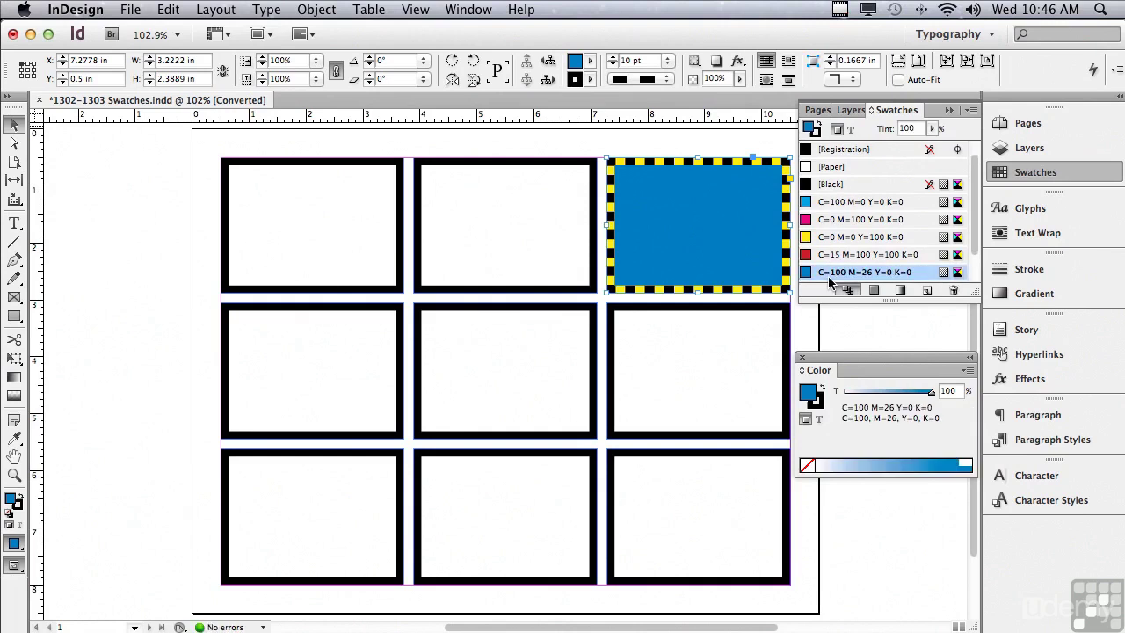
{"action": "key", "text": "super+z"}
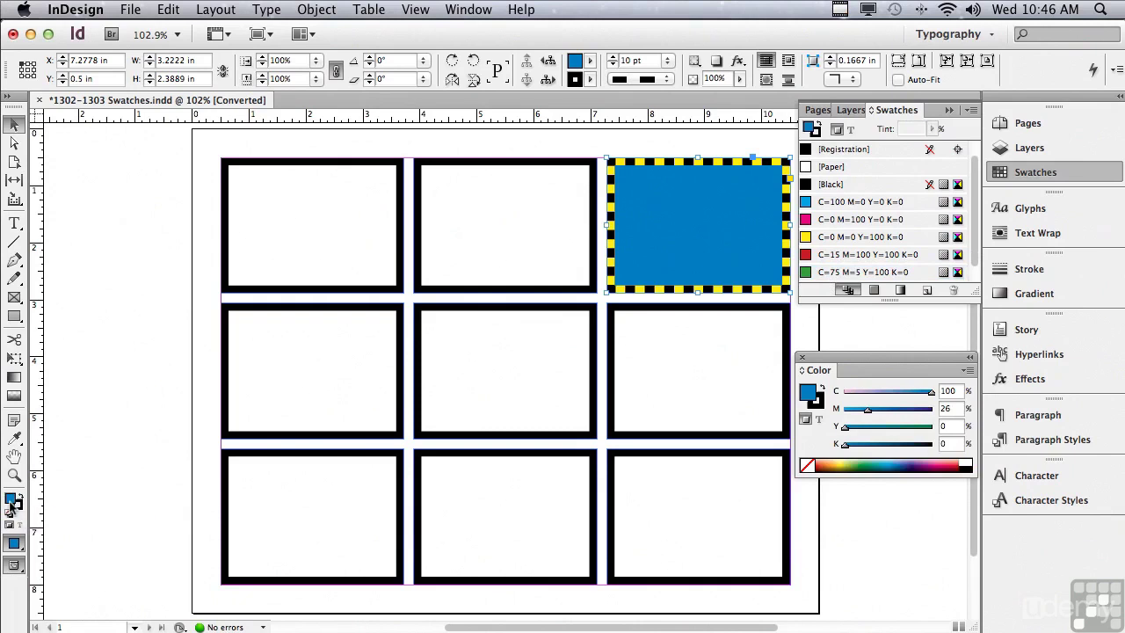
Step: Add the blue as a swatch by dragging and with the New Swatch button, then undo it
{"action": "left_click_drag", "start_coordinate": [11, 497], "coordinate": [905, 287]}
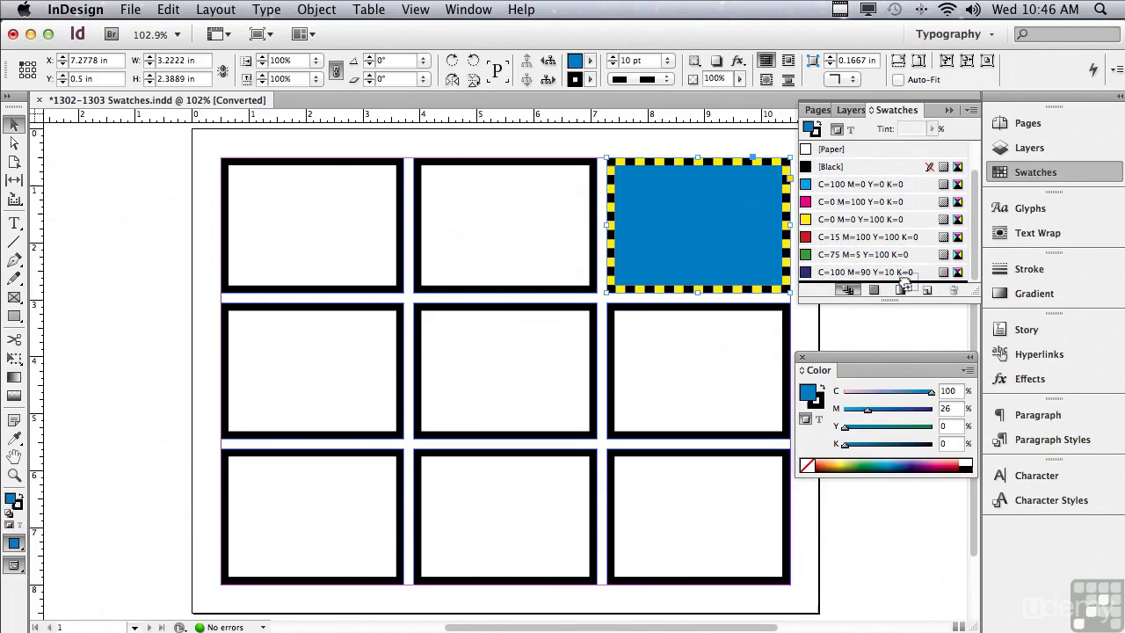
{"action": "left_click_drag", "start_coordinate": [903, 279], "coordinate": [902, 288]}
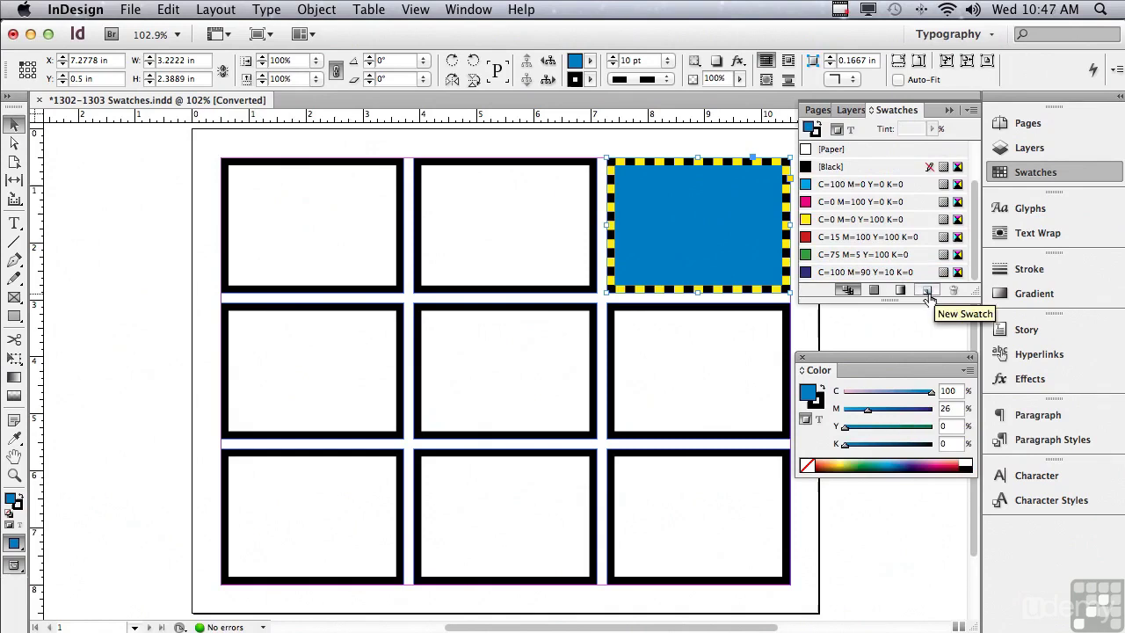
{"action": "left_click", "coordinate": [928, 294]}
{"action": "left_click", "coordinate": [928, 292]}
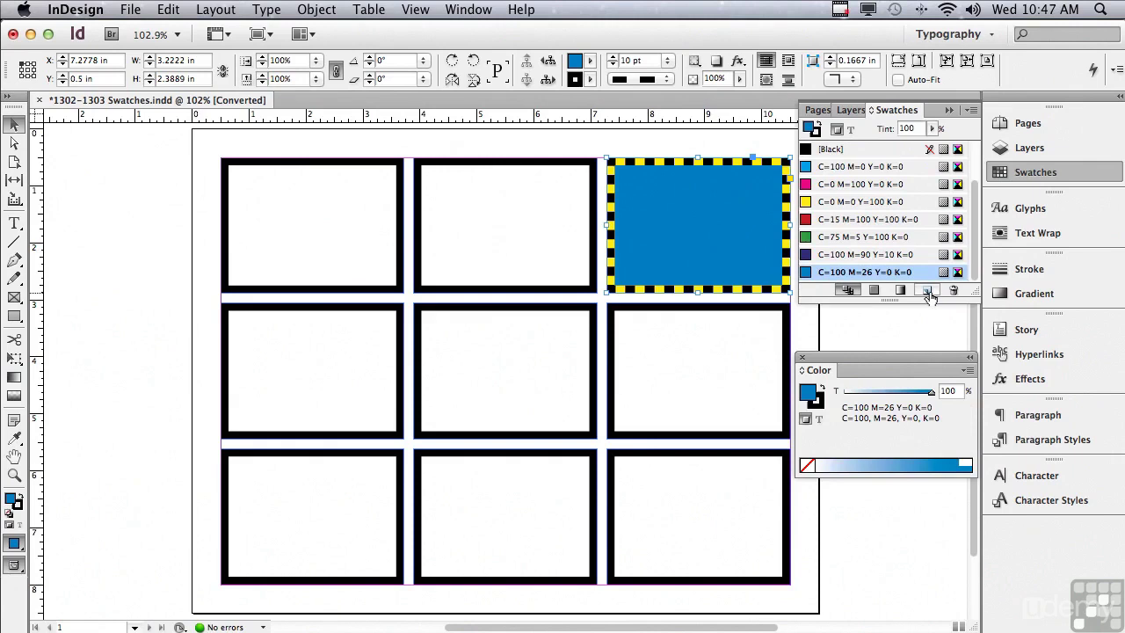
{"action": "key", "text": "super+z"}
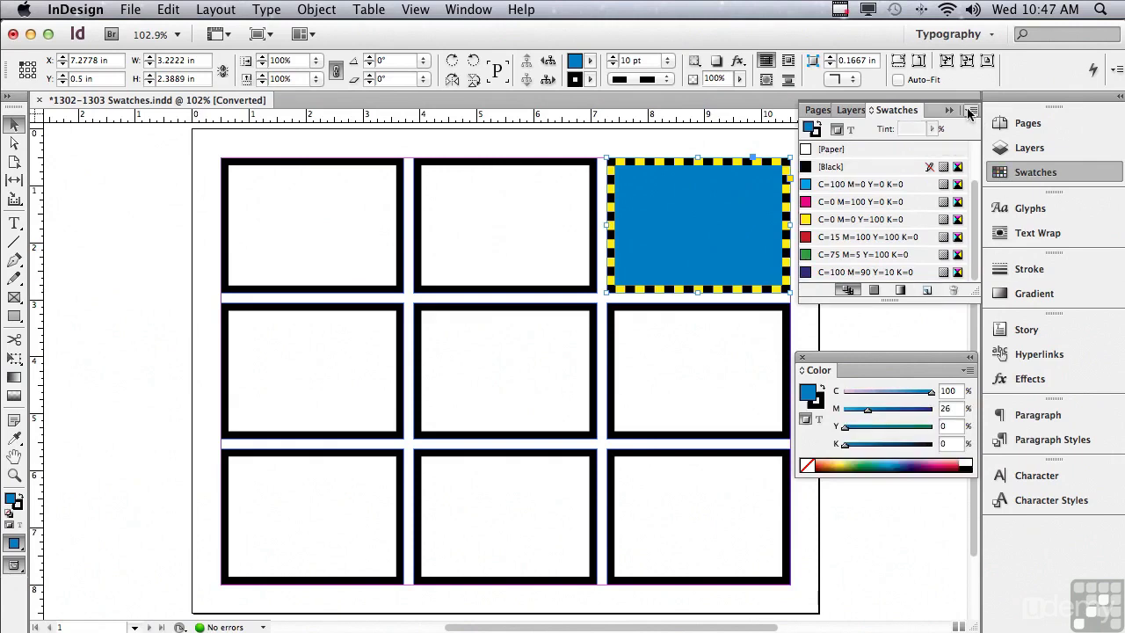
Step: Create a new colour swatch C=100 M=26 Y=0 K=0 from the frame's blue
{"action": "left_click", "coordinate": [970, 111]}
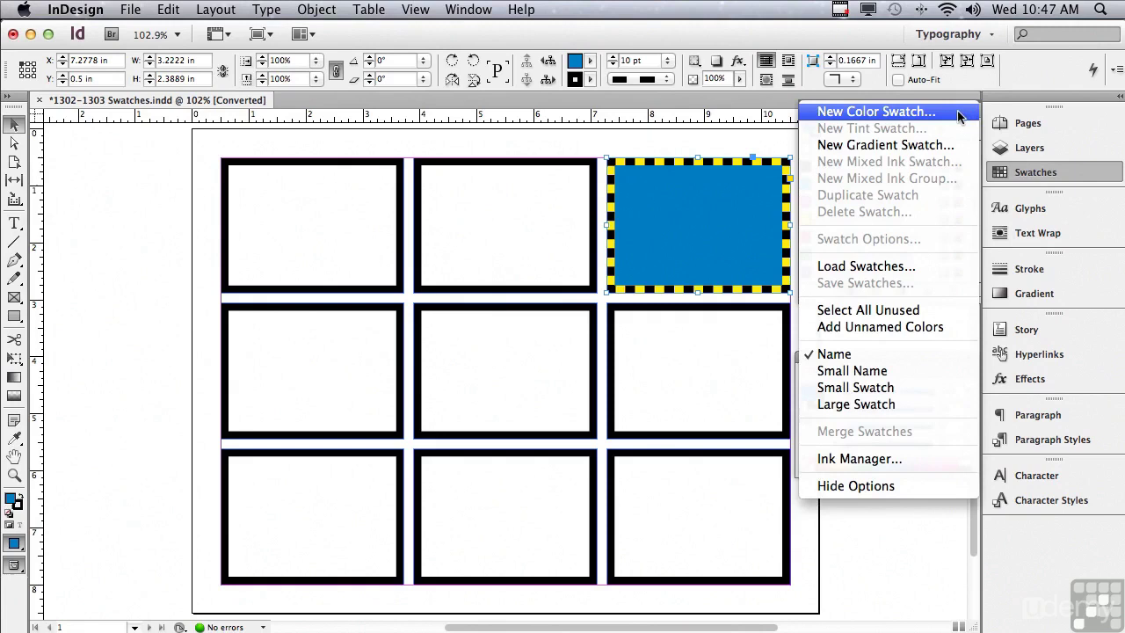
{"action": "left_click", "coordinate": [960, 116]}
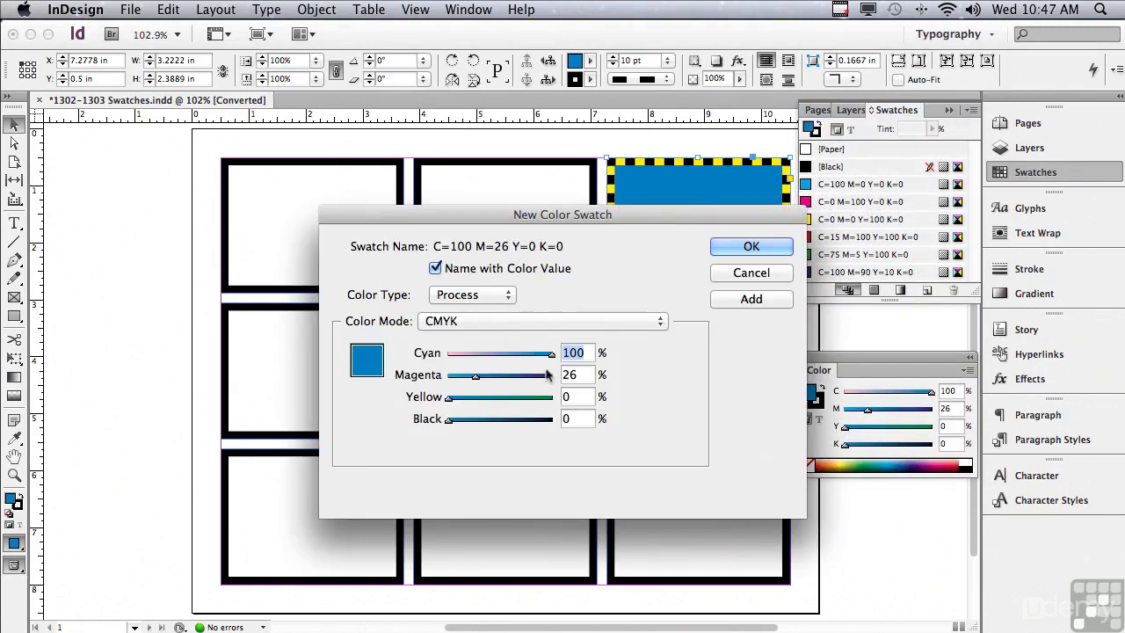
{"action": "left_click", "coordinate": [745, 248]}
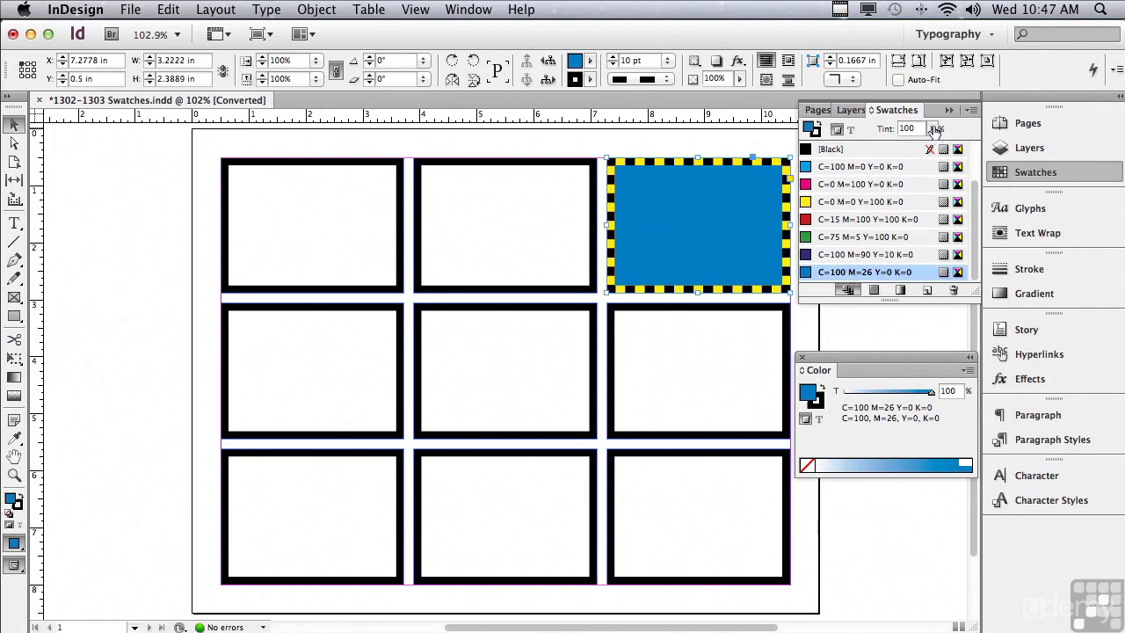
{"action": "left_click", "coordinate": [935, 130]}
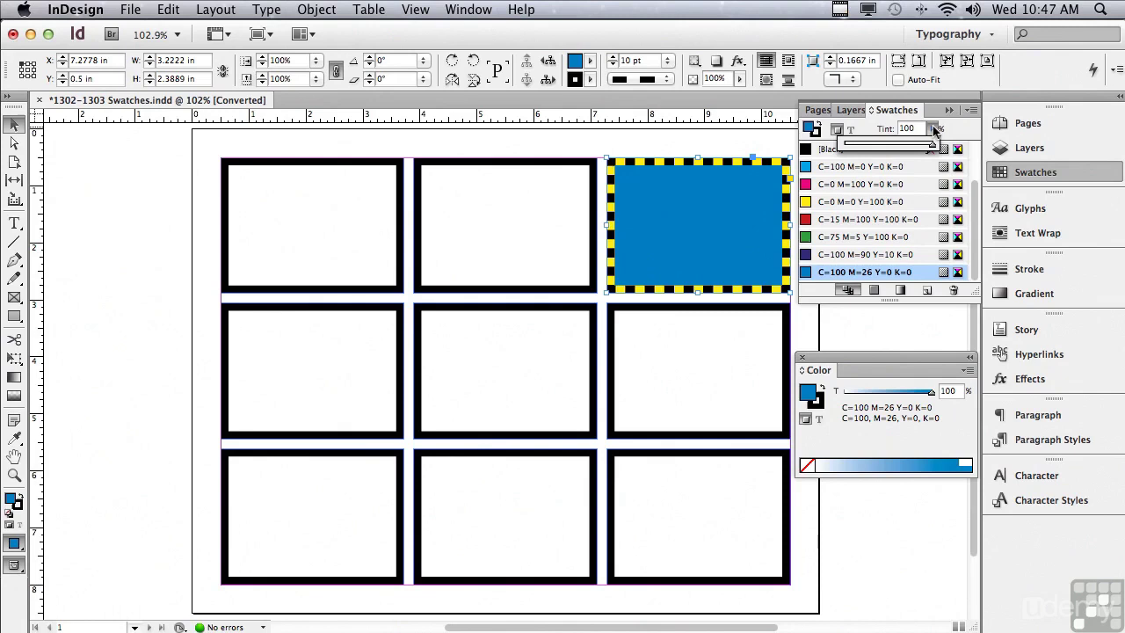
Step: Drop the top-right blue to 50% tint, then give the top-middle frame the blue swatch at 50% tint
{"action": "left_click", "coordinate": [887, 144]}
{"action": "left_click_drag", "start_coordinate": [886, 146], "coordinate": [889, 147]}
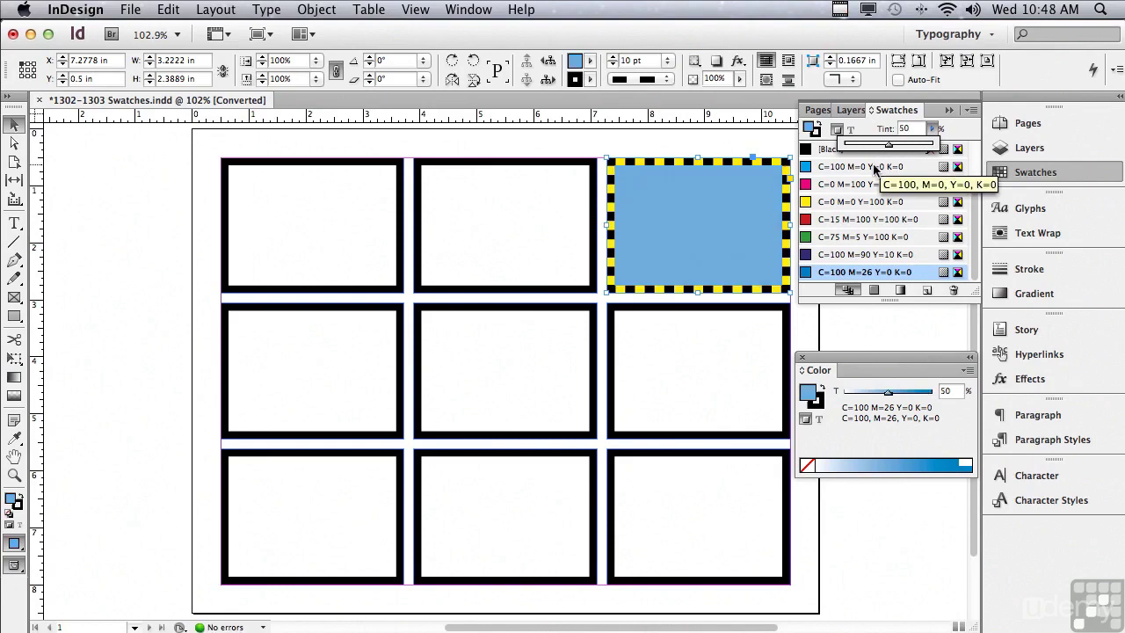
{"action": "left_click", "coordinate": [500, 206]}
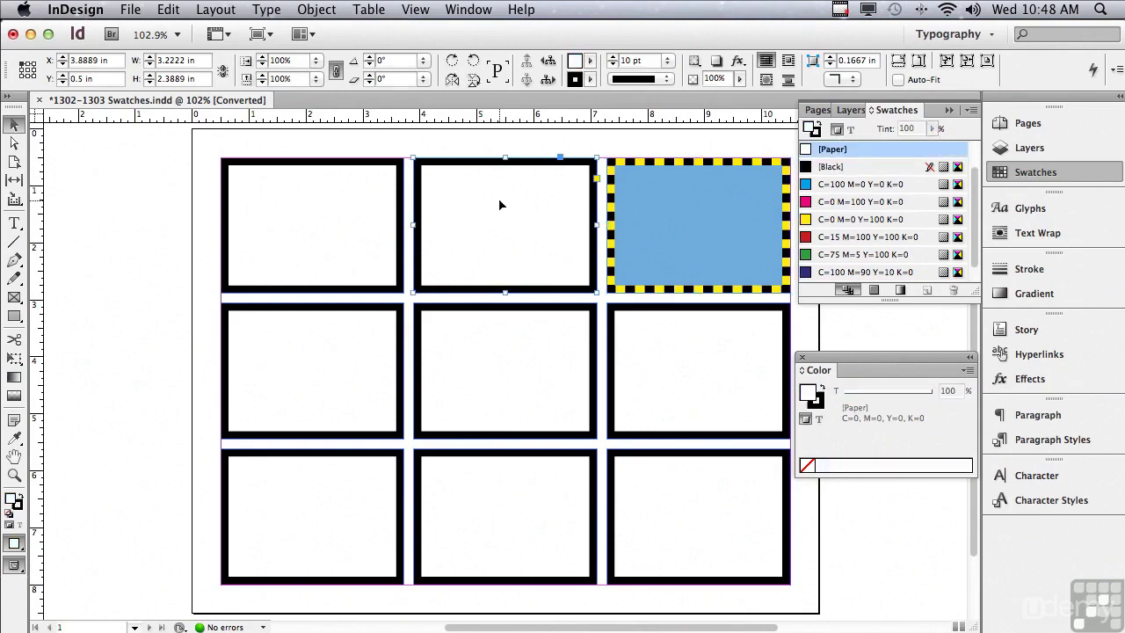
{"action": "scroll", "coordinate": [976, 211], "scroll_direction": "down", "scroll_amount": 1}
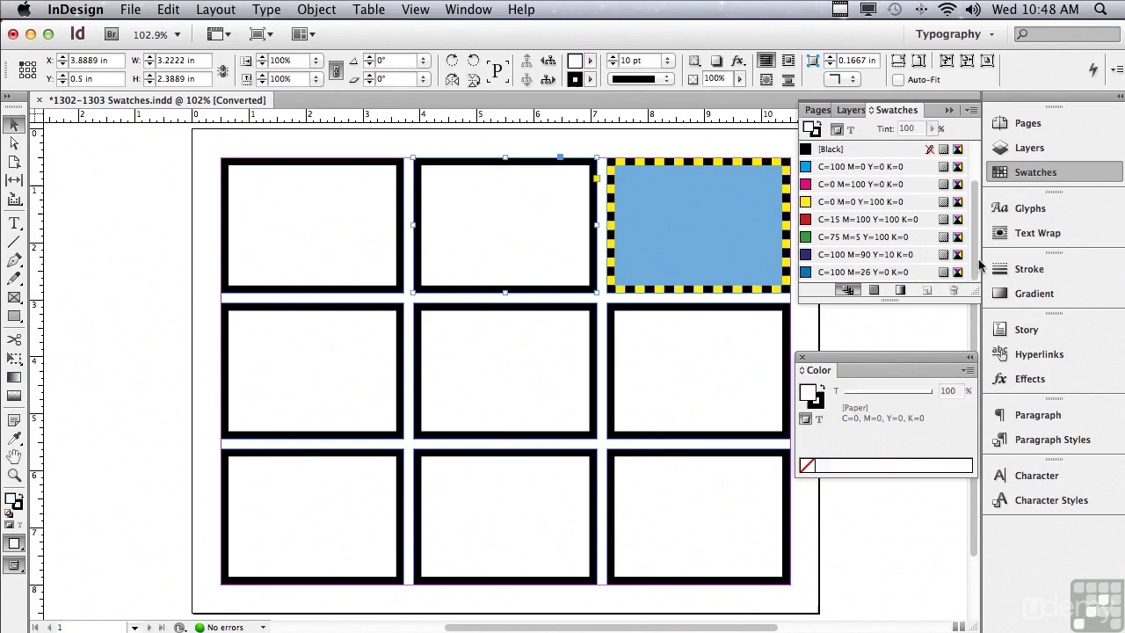
{"action": "left_click", "coordinate": [857, 273]}
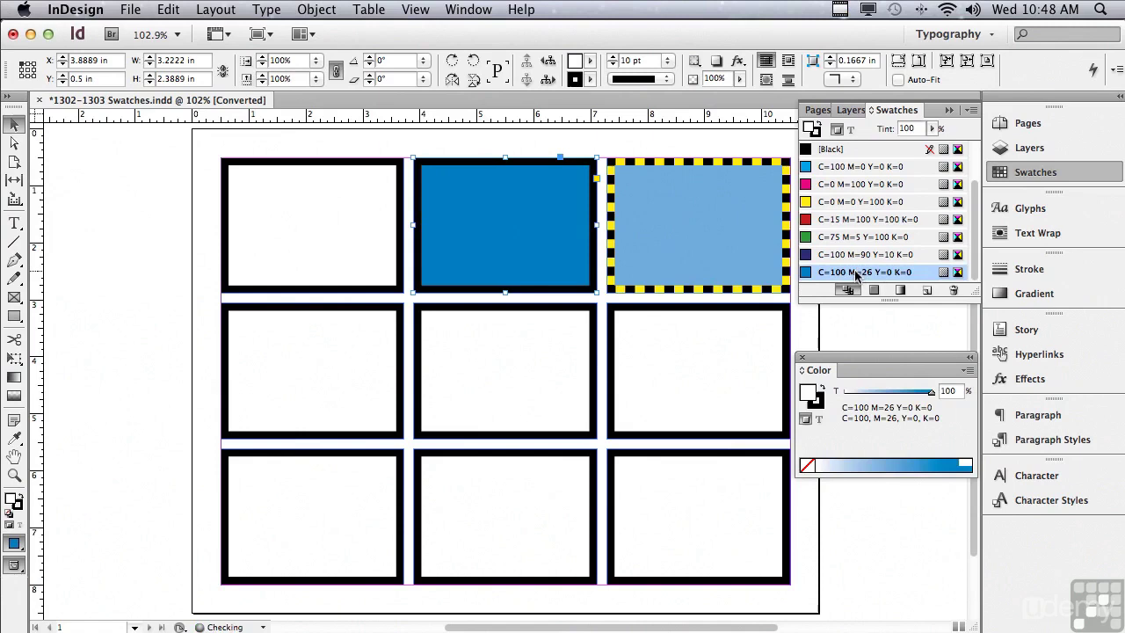
{"action": "left_click", "coordinate": [933, 128]}
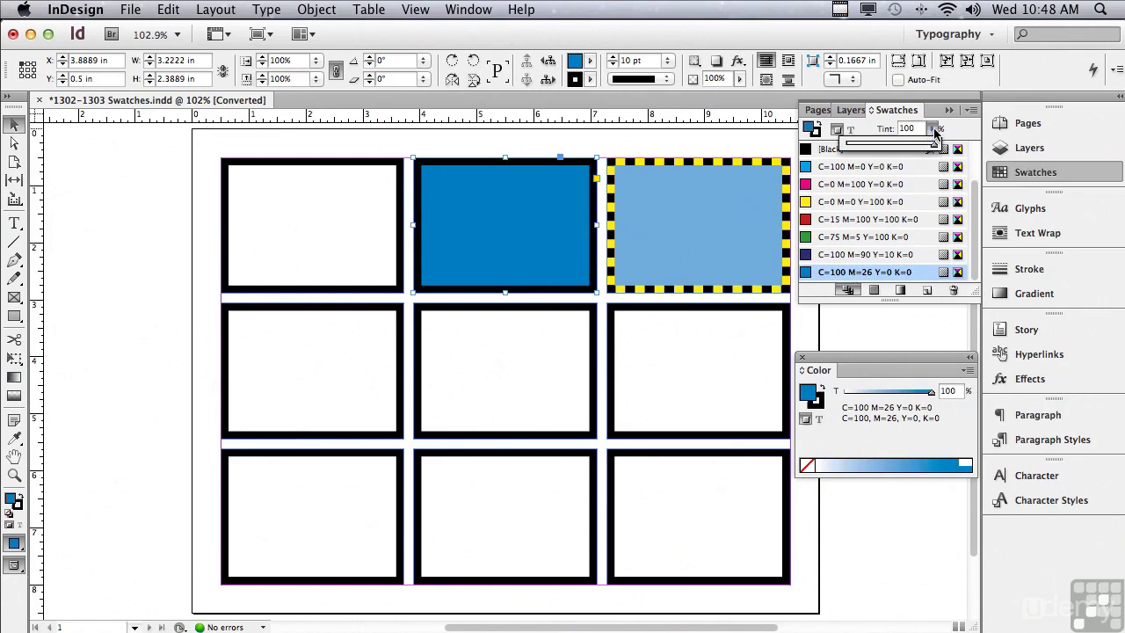
{"action": "left_click", "coordinate": [893, 146]}
{"action": "left_click_drag", "start_coordinate": [893, 146], "coordinate": [891, 146]}
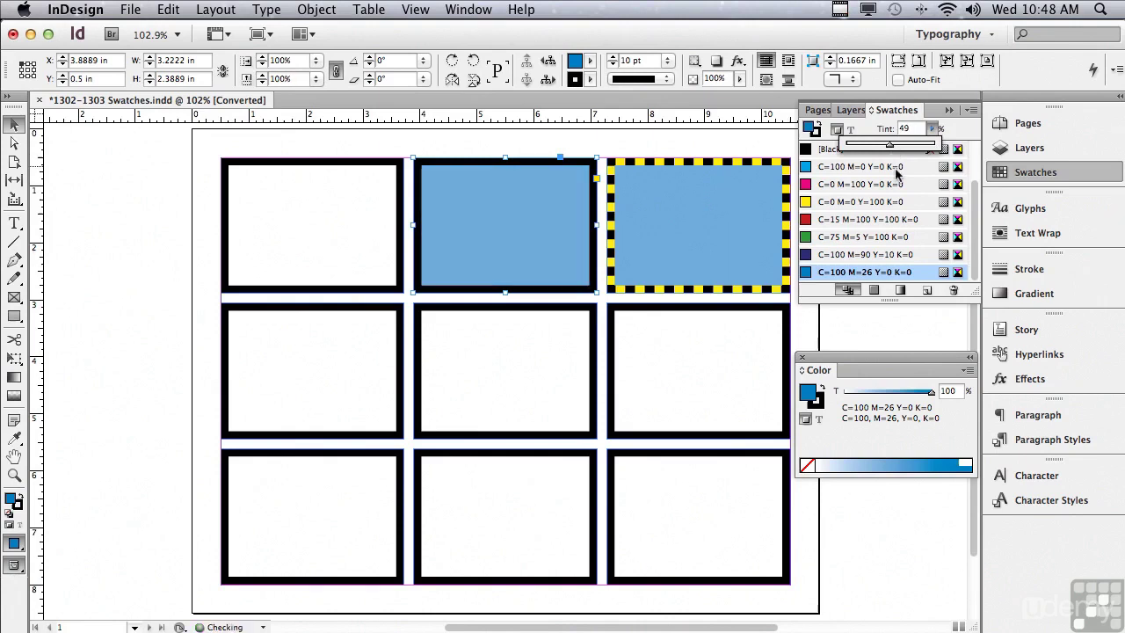
{"action": "left_click", "coordinate": [912, 128]}
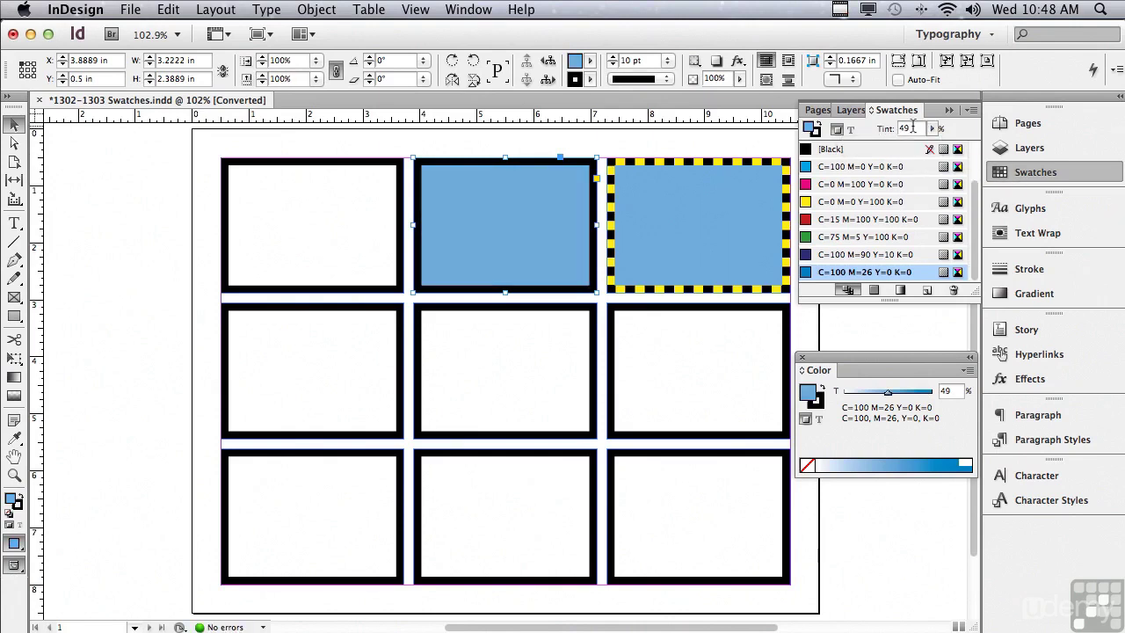
{"action": "type", "text": "50"}
{"action": "key", "text": "Return"}
Step: Add a New Tint Swatch of the C=100 M=26 Y=0 K=0 blue at 50%
{"action": "left_click", "coordinate": [970, 110]}
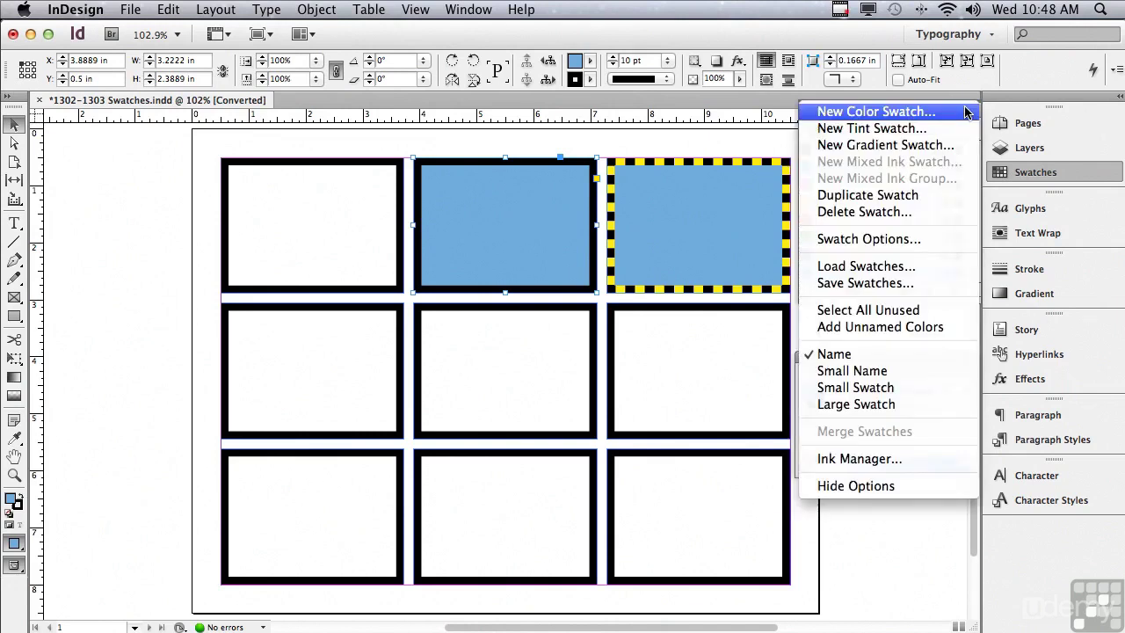
{"action": "left_click", "coordinate": [954, 130]}
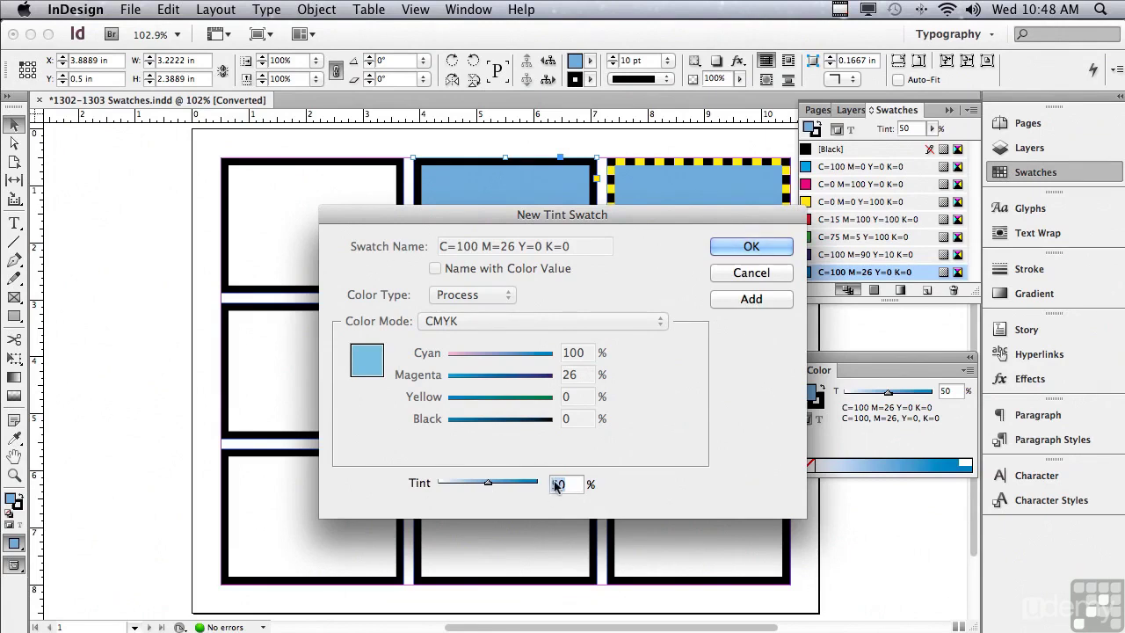
{"action": "left_click", "coordinate": [751, 300]}
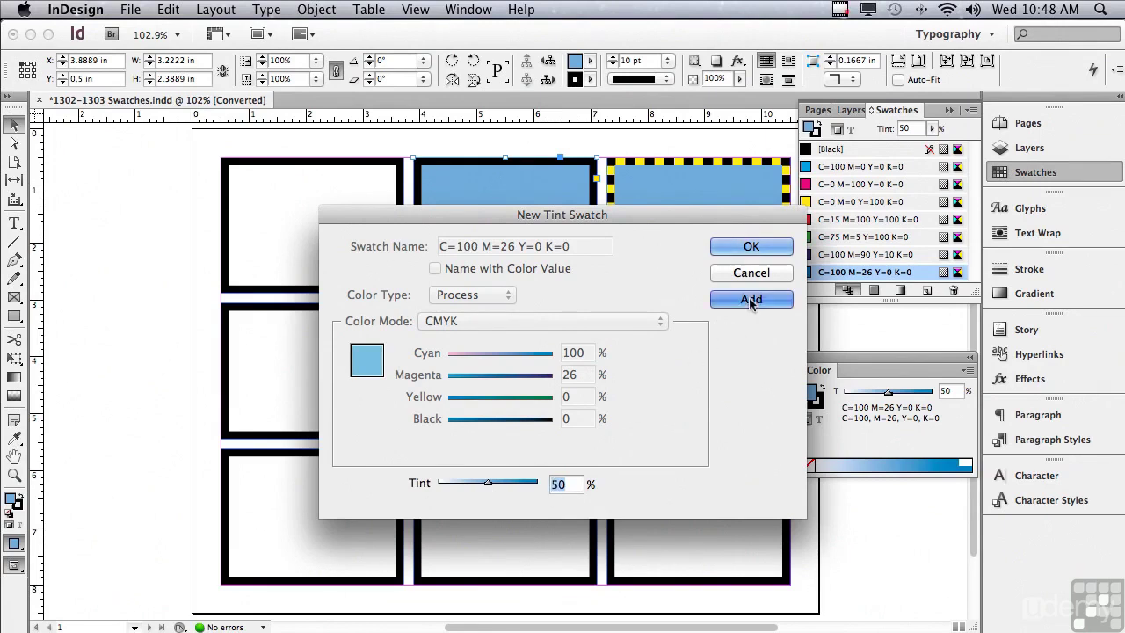
{"action": "left_click", "coordinate": [774, 246]}
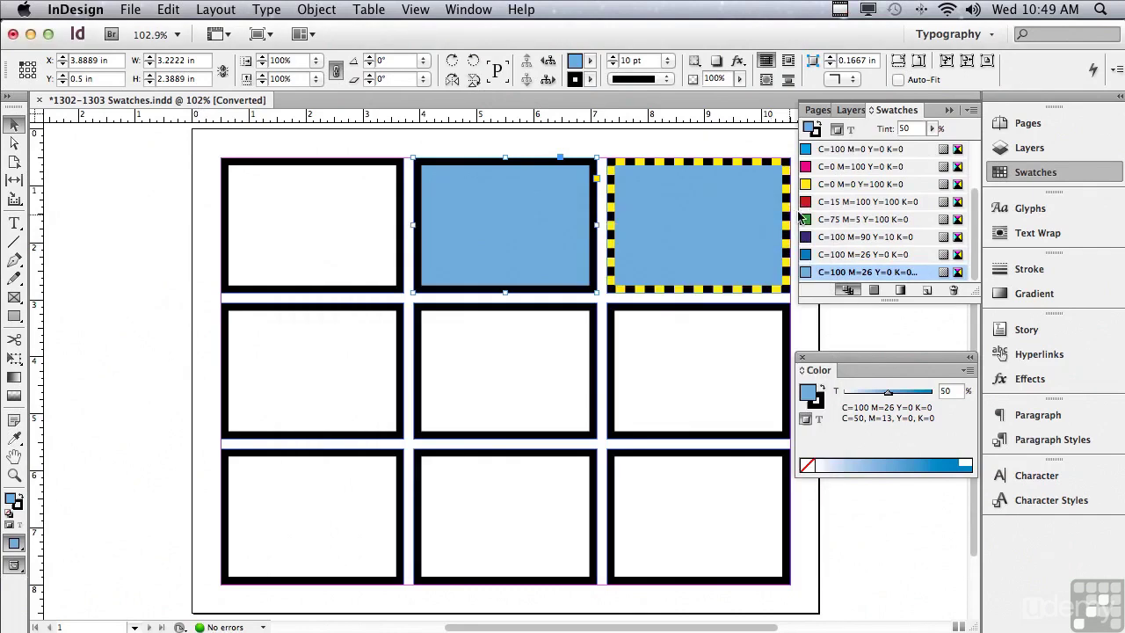
Step: Drag the 50% blue tint swatch onto the top-left frame and the middle-row frames
{"action": "left_click_drag", "start_coordinate": [796, 213], "coordinate": [776, 215]}
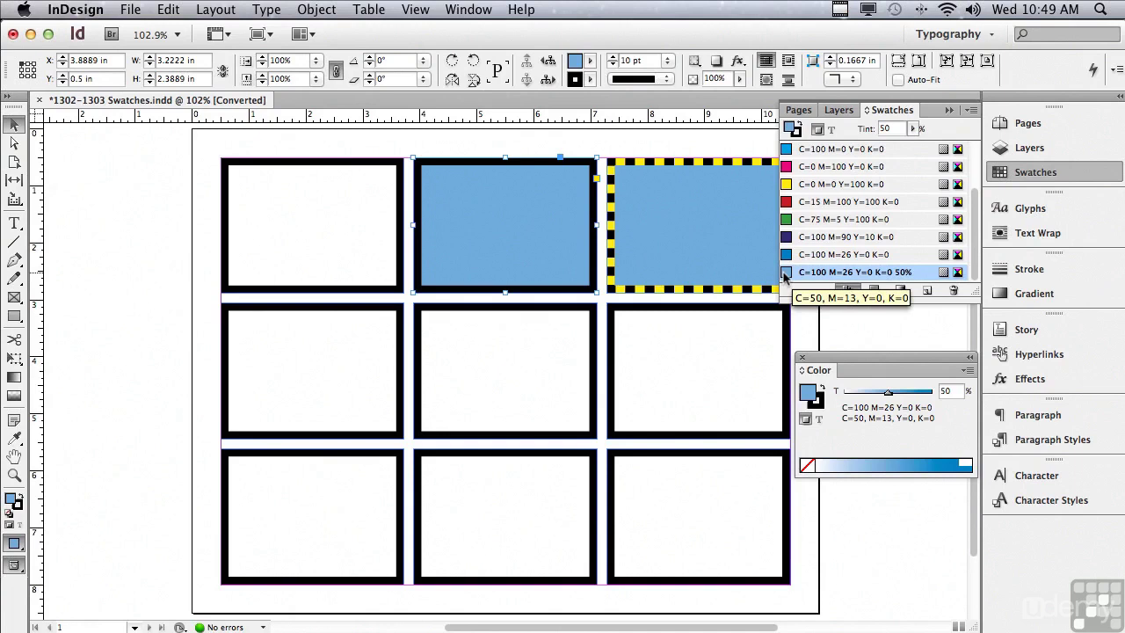
{"action": "left_click_drag", "start_coordinate": [785, 275], "coordinate": [346, 240]}
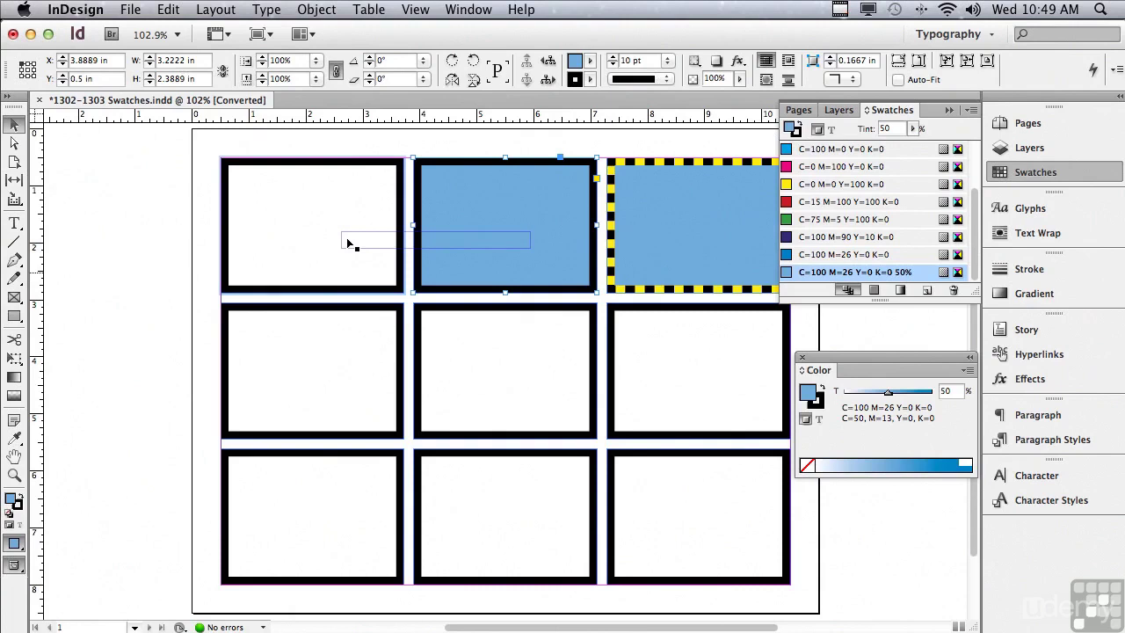
{"action": "left_click_drag", "start_coordinate": [348, 244], "coordinate": [349, 243]}
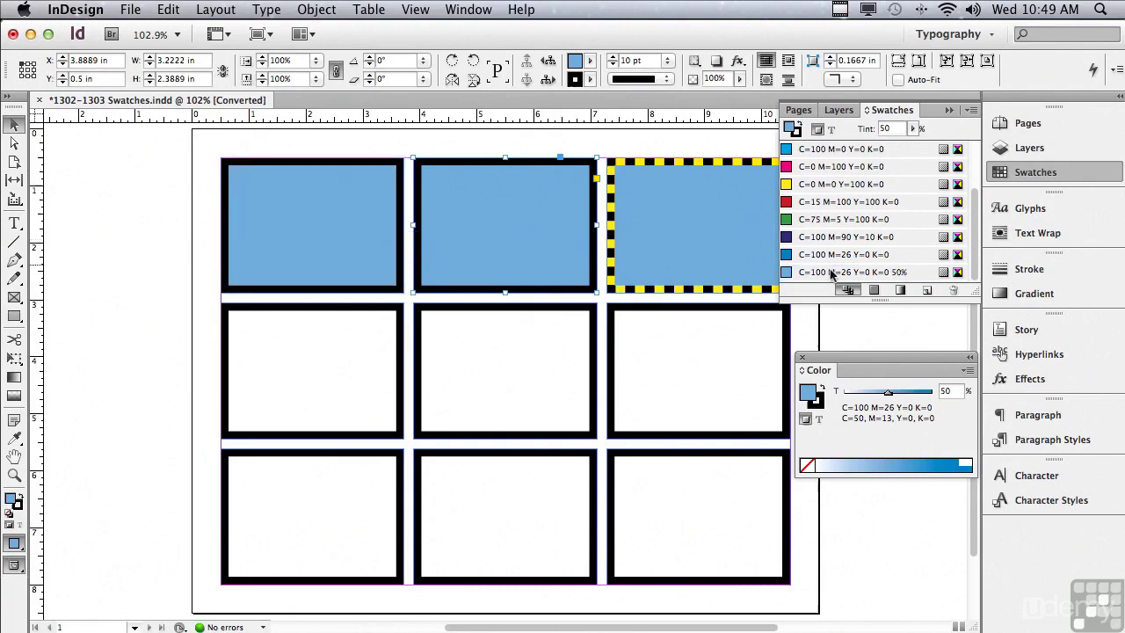
{"action": "left_click_drag", "start_coordinate": [784, 275], "coordinate": [506, 369]}
{"action": "left_click_drag", "start_coordinate": [785, 273], "coordinate": [318, 351]}
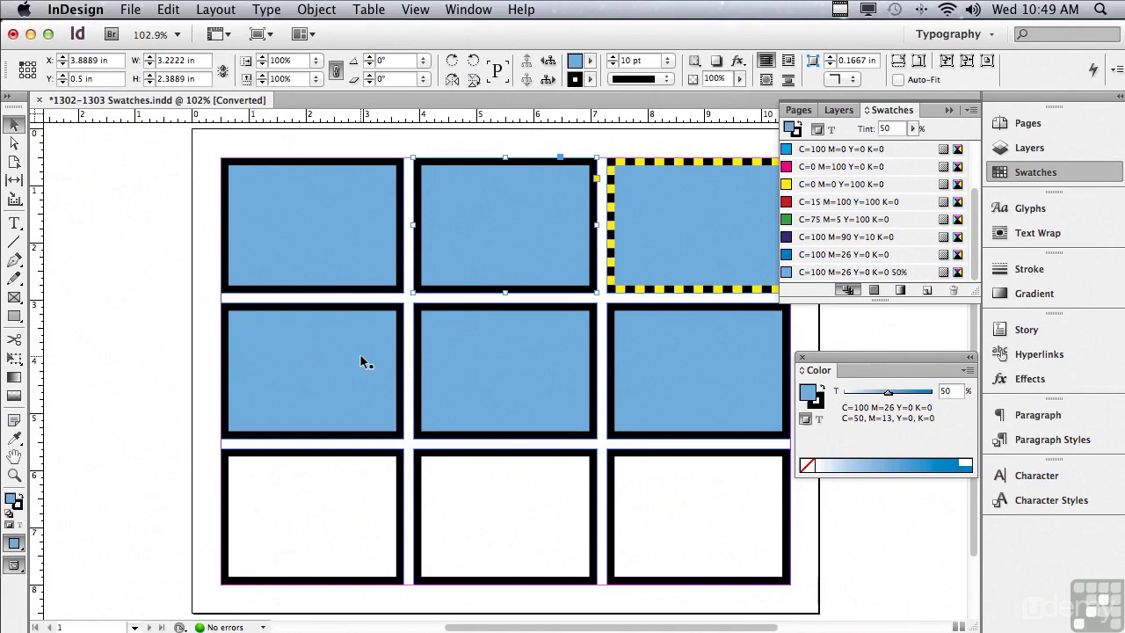
Step: Start a New Gradient Swatch with the type kept as Linear
{"action": "left_click", "coordinate": [972, 109]}
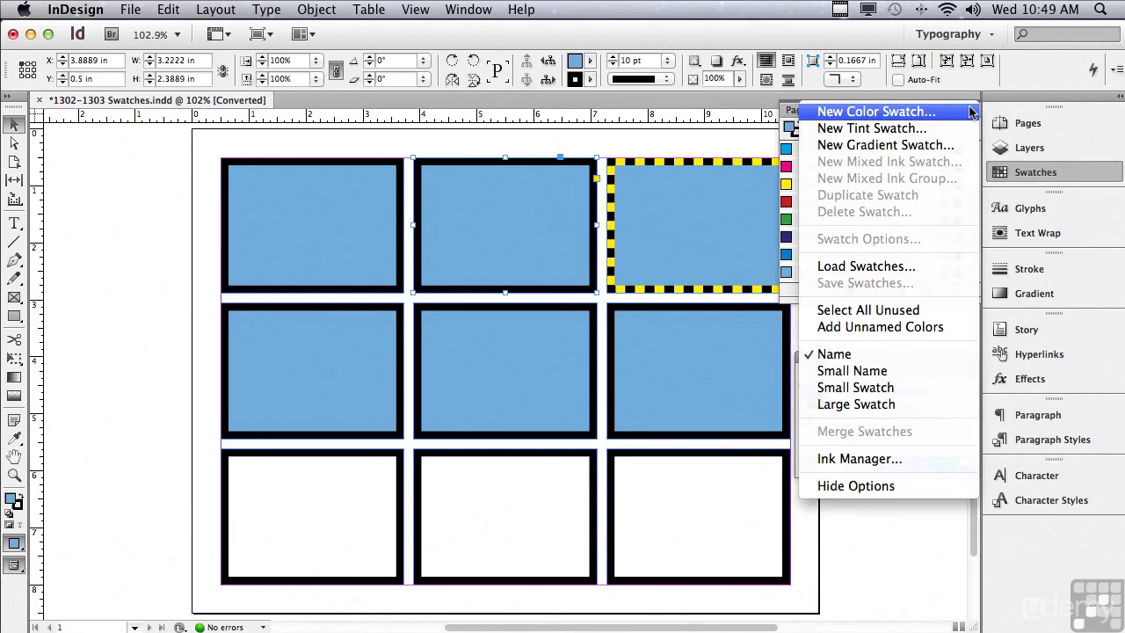
{"action": "left_click", "coordinate": [965, 150]}
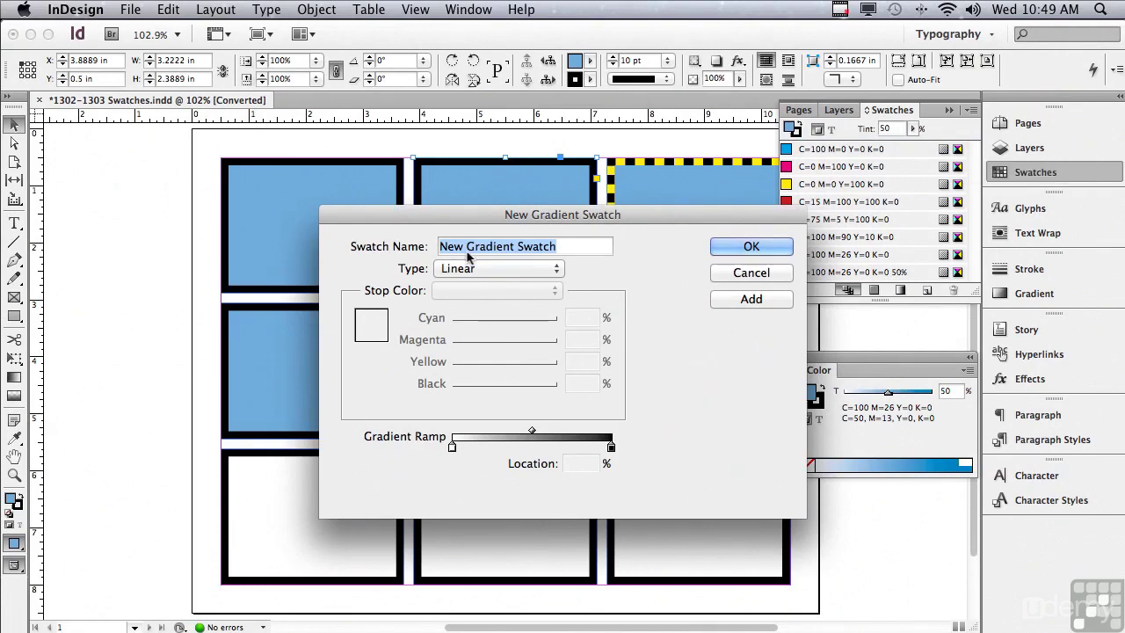
{"action": "left_click", "coordinate": [455, 272]}
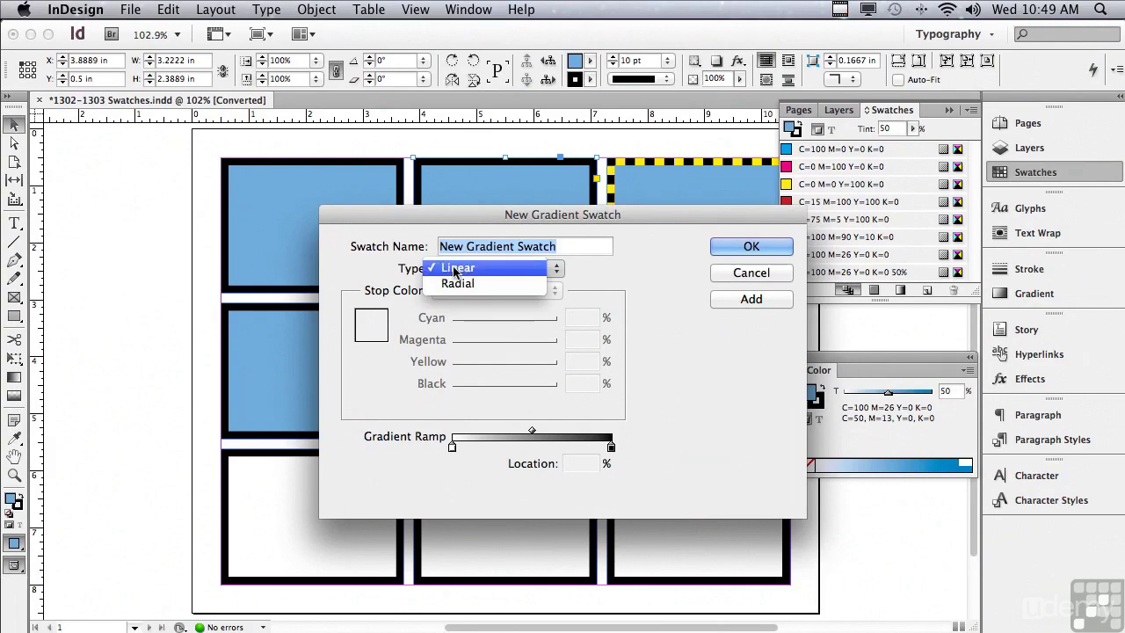
{"action": "left_click", "coordinate": [453, 273]}
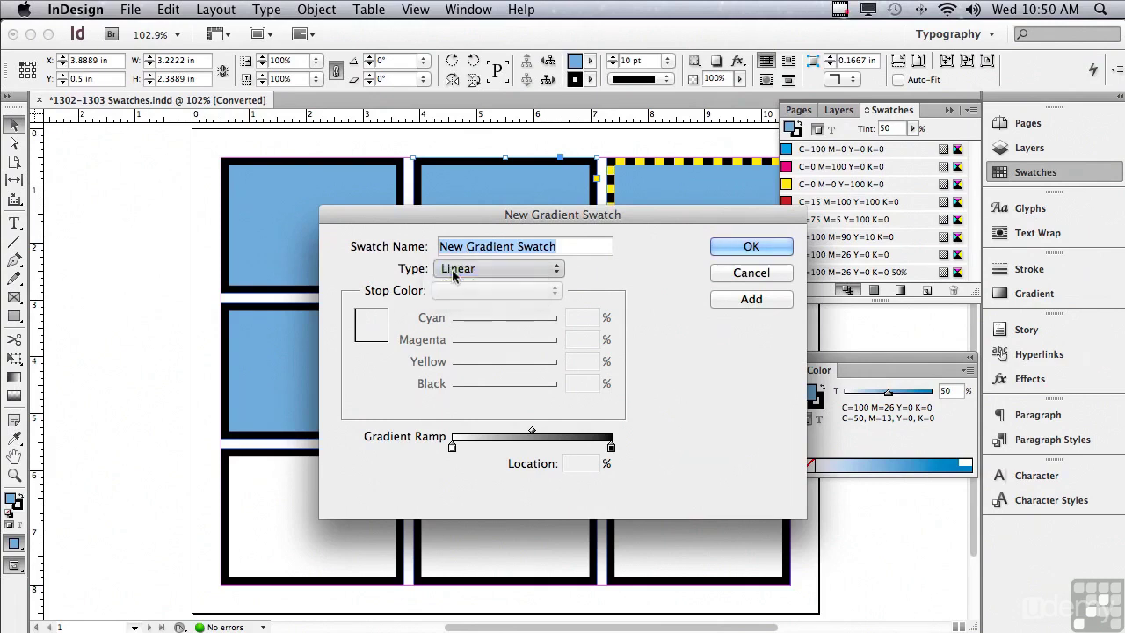
Step: Set the left gradient stop to the C=100 M=0 Y=0 K=0 cyan swatch and the right stop to red
{"action": "left_click", "coordinate": [451, 447]}
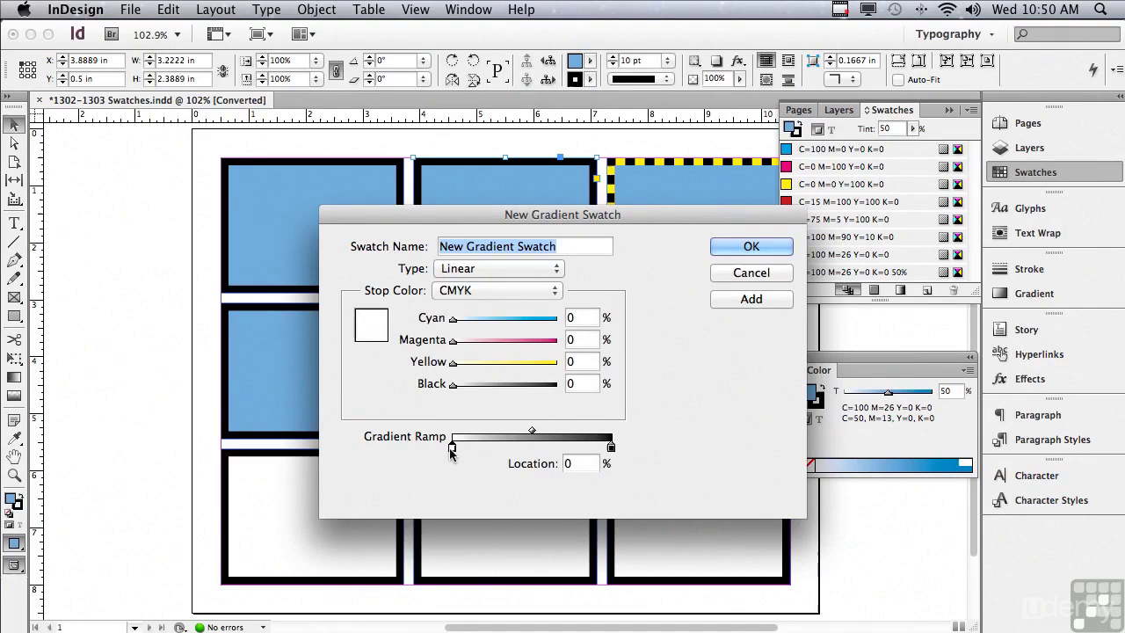
{"action": "left_click", "coordinate": [611, 449]}
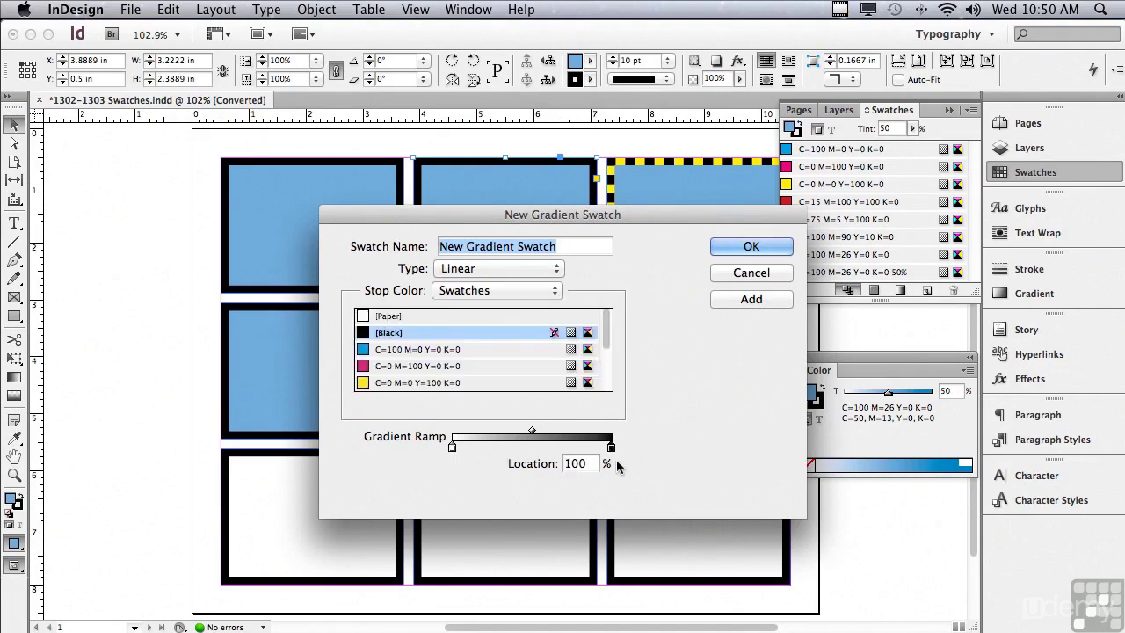
{"action": "left_click", "coordinate": [452, 447]}
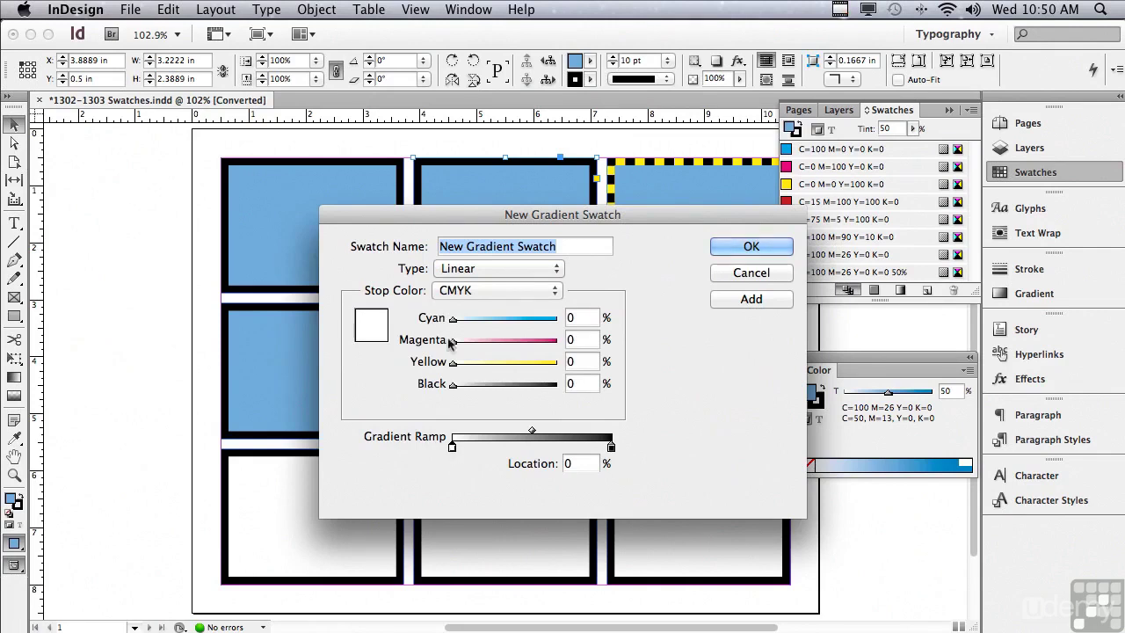
{"action": "left_click", "coordinate": [450, 292]}
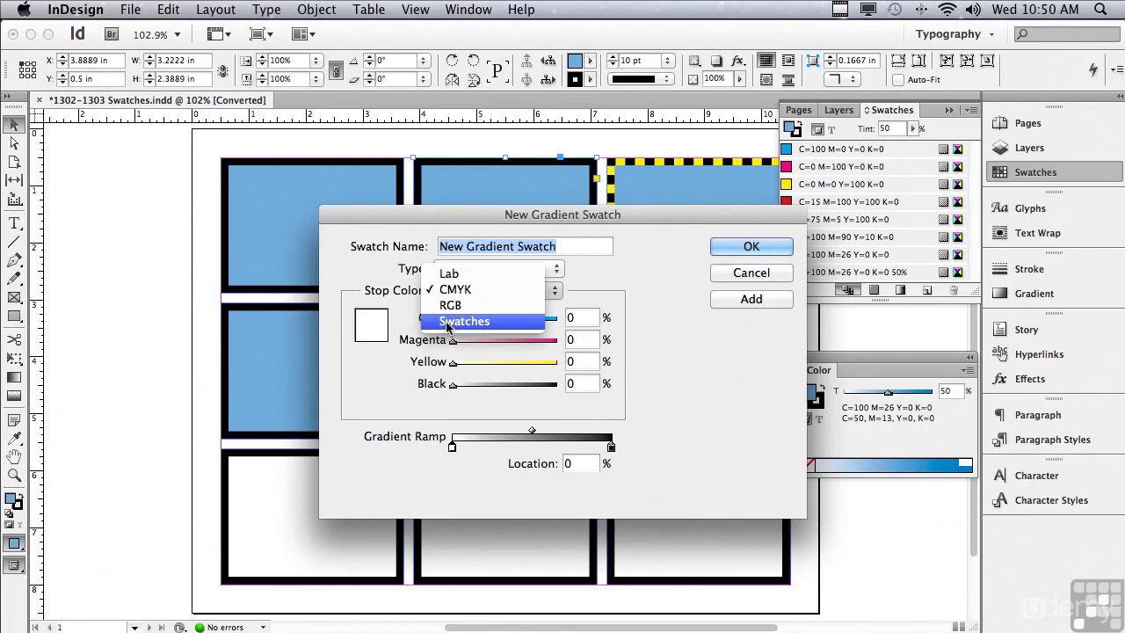
{"action": "left_click", "coordinate": [448, 322]}
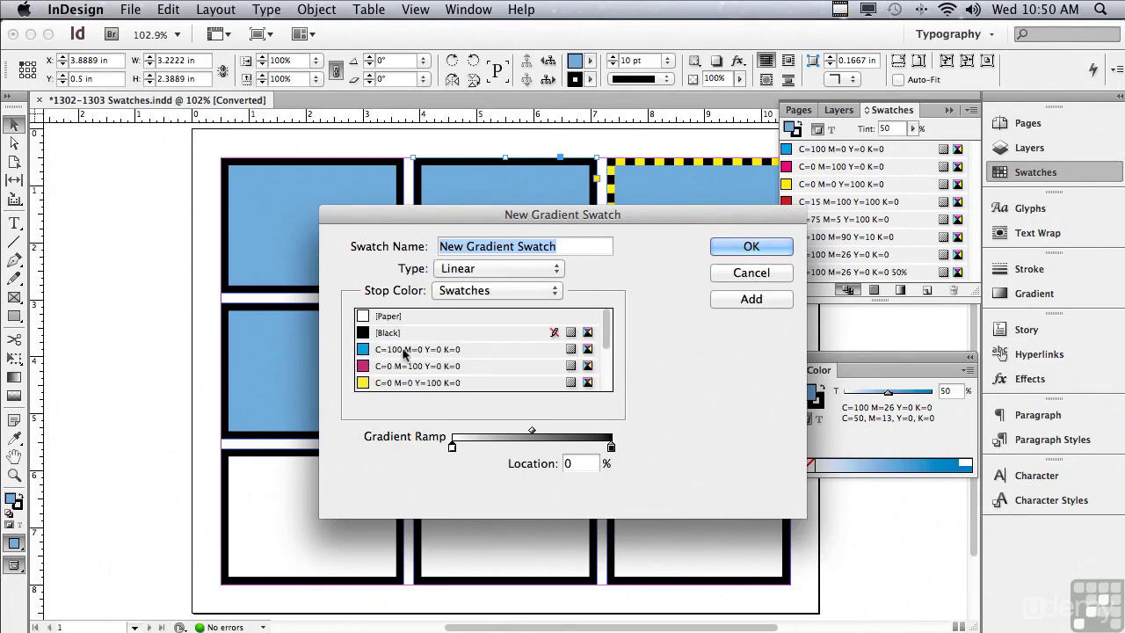
{"action": "left_click", "coordinate": [403, 352]}
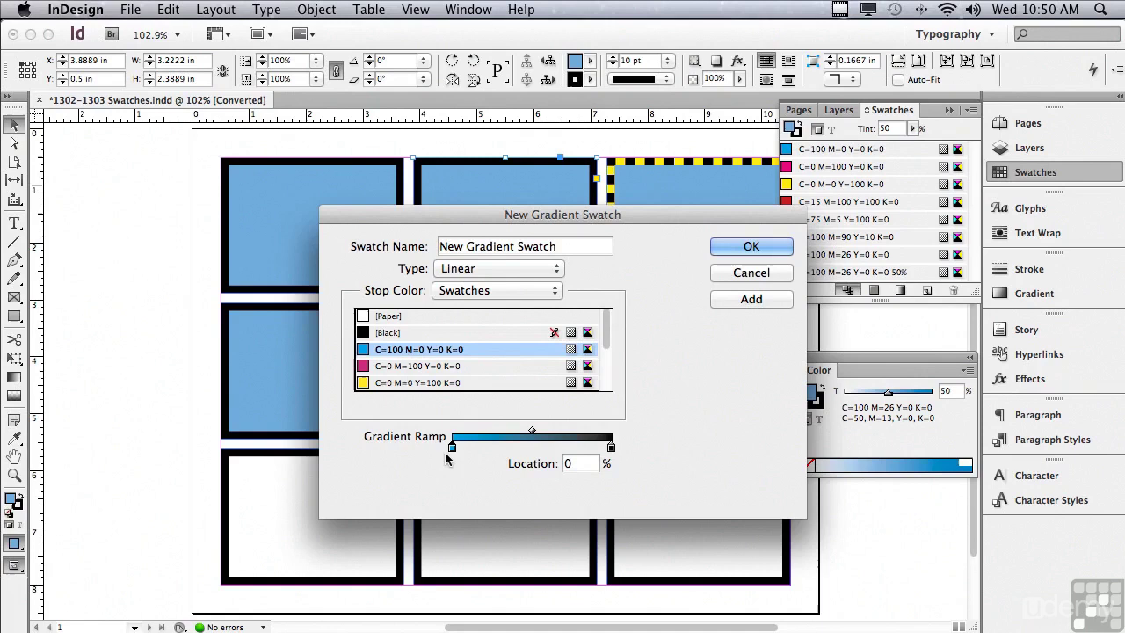
{"action": "left_click", "coordinate": [611, 448]}
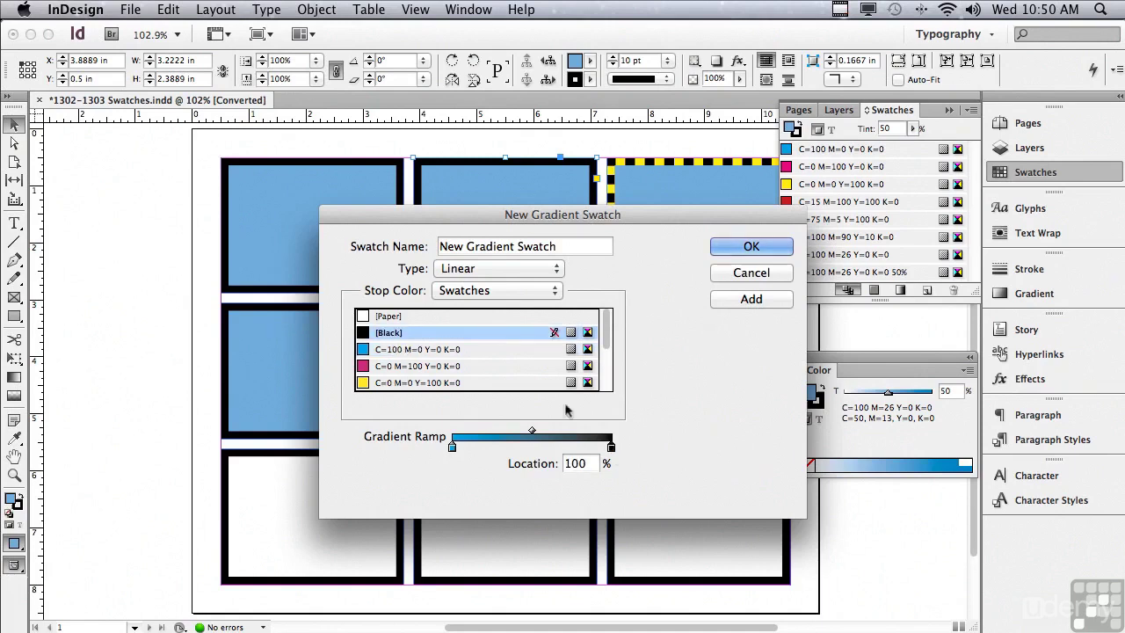
{"action": "left_click_drag", "start_coordinate": [606, 330], "coordinate": [606, 349]}
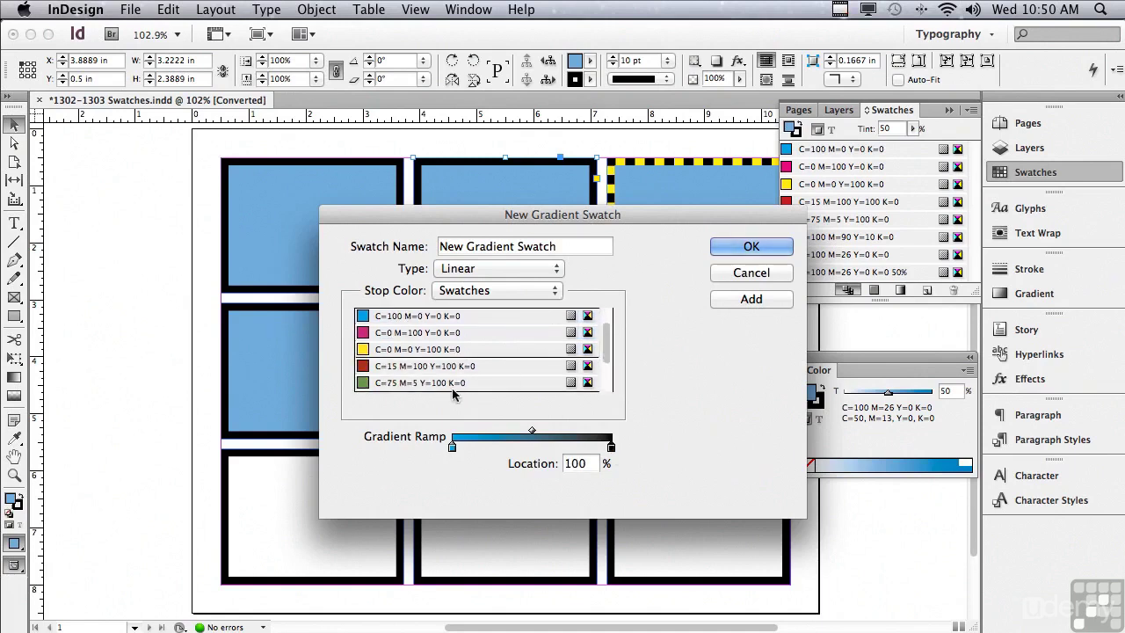
{"action": "left_click", "coordinate": [439, 366]}
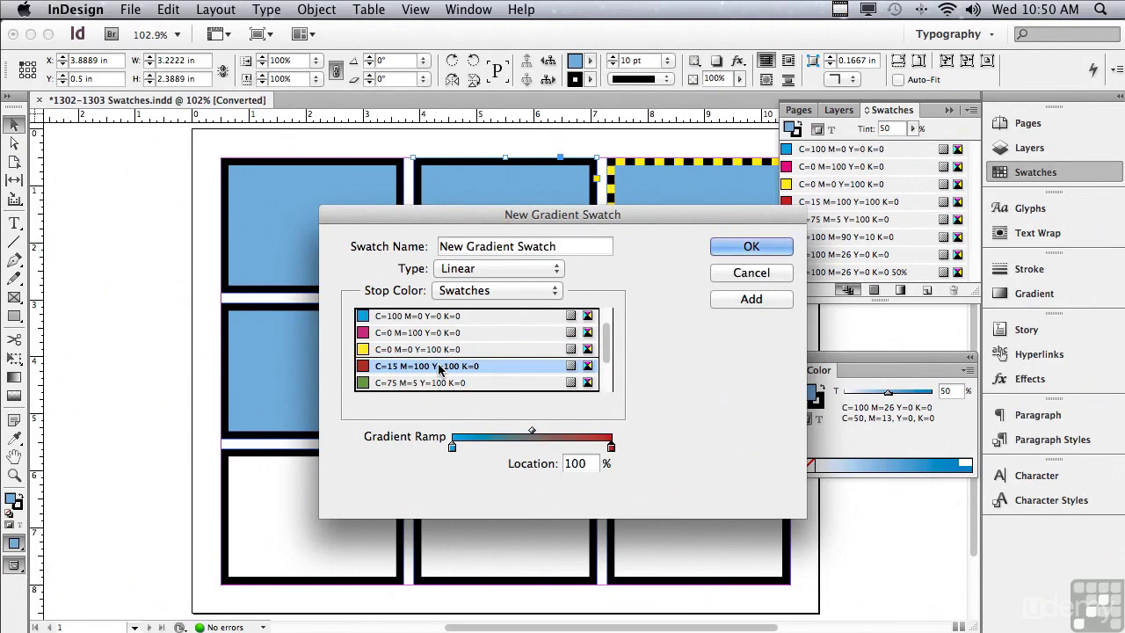
Step: Add a yellow colour stop mid-gradient, using the yellow swatch, and nudge it toward the red end
{"action": "left_click", "coordinate": [510, 448]}
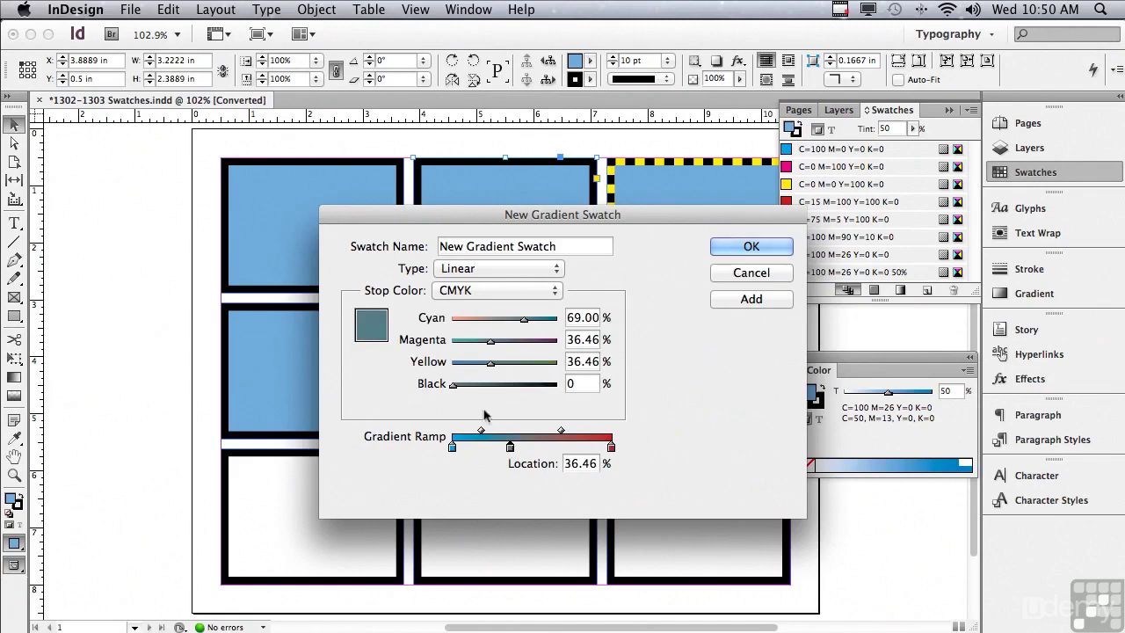
{"action": "left_click", "coordinate": [460, 293]}
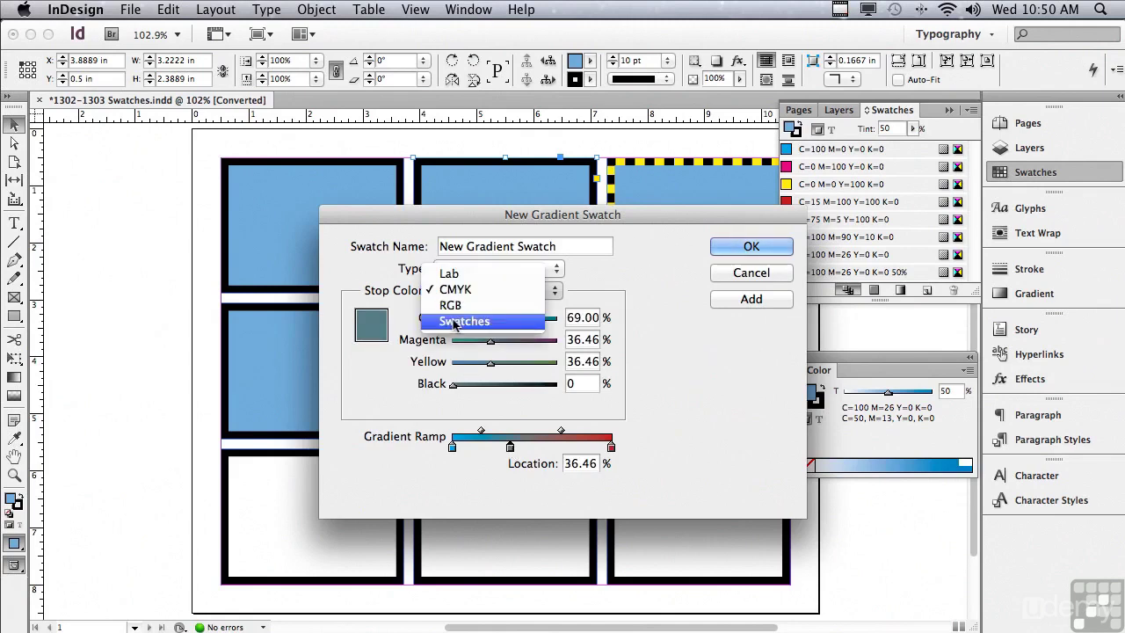
{"action": "left_click", "coordinate": [454, 322]}
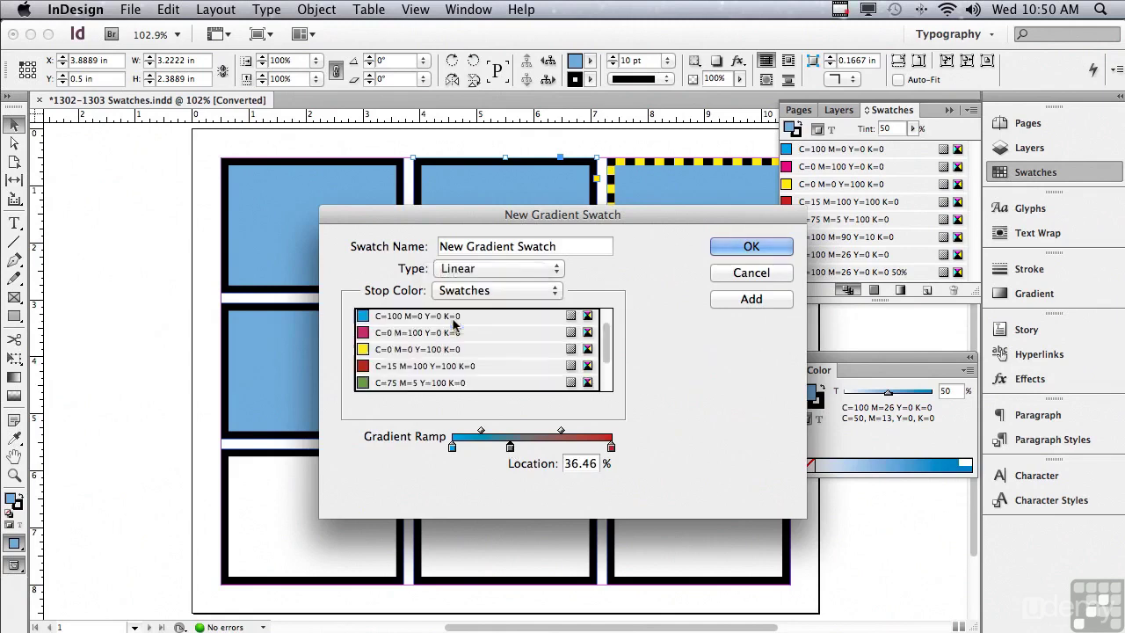
{"action": "left_click", "coordinate": [361, 351]}
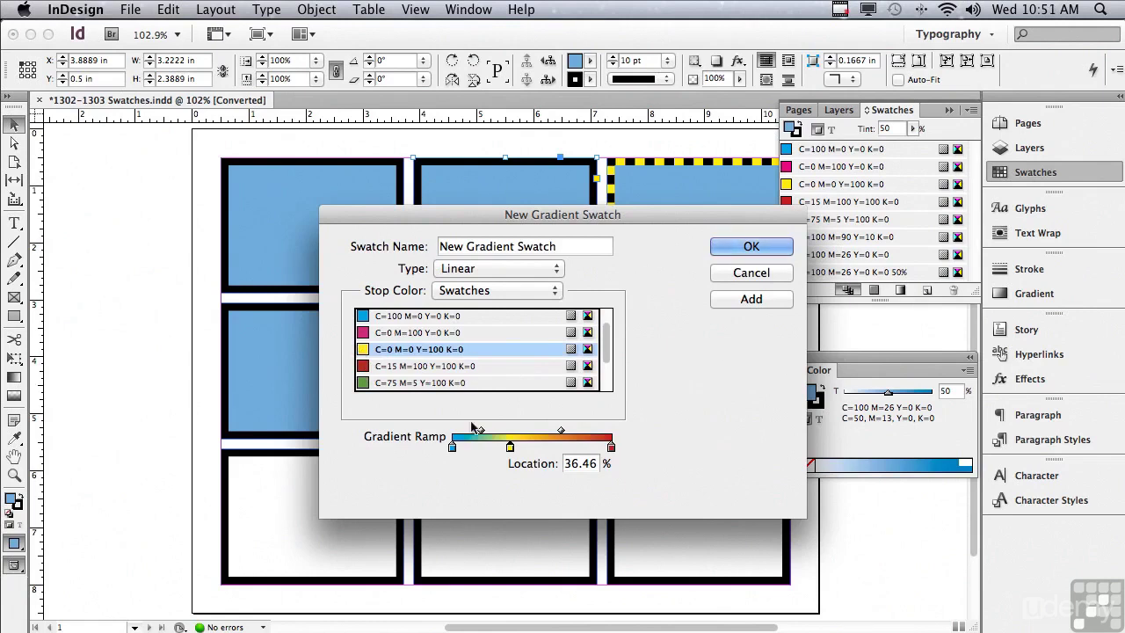
{"action": "mouse_move", "coordinate": [511, 449]}
{"action": "left_mouse_down"}
{"action": "mouse_move", "coordinate": [545, 450]}
{"action": "mouse_move", "coordinate": [507, 450]}
{"action": "mouse_move", "coordinate": [531, 451]}
{"action": "left_mouse_up"}
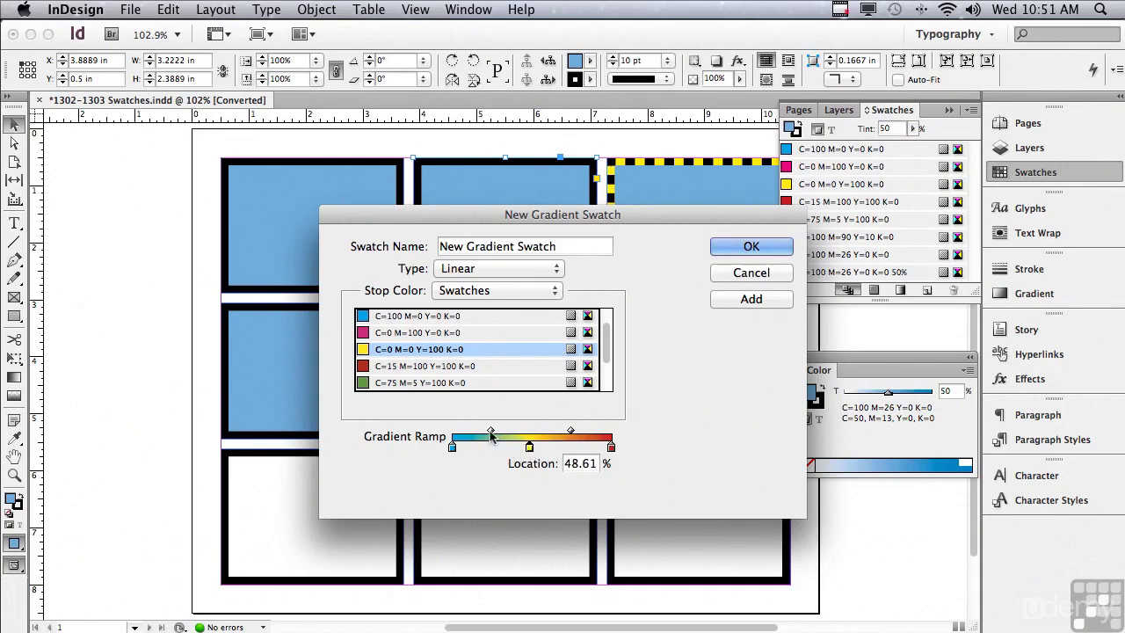
Step: Set the cyan-yellow midpoint location to 50, then save the gradient swatch and apply it
{"action": "left_click", "coordinate": [490, 432]}
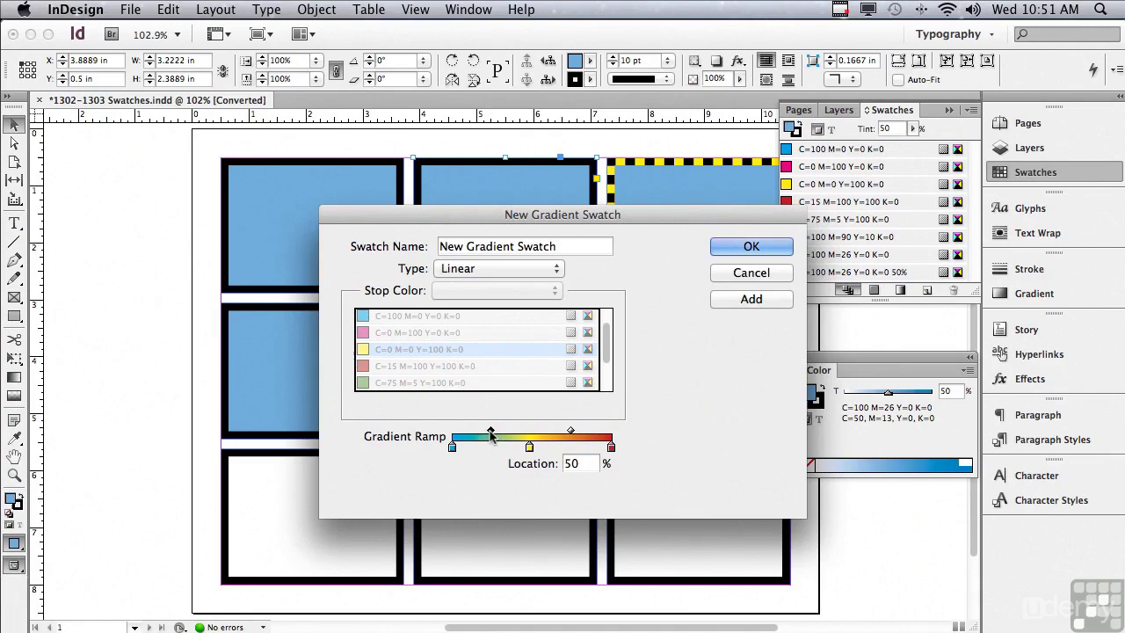
{"action": "mouse_move", "coordinate": [491, 432]}
{"action": "left_mouse_down"}
{"action": "mouse_move", "coordinate": [508, 433]}
{"action": "mouse_move", "coordinate": [474, 433]}
{"action": "left_mouse_up"}
{"action": "double_click", "coordinate": [576, 463]}
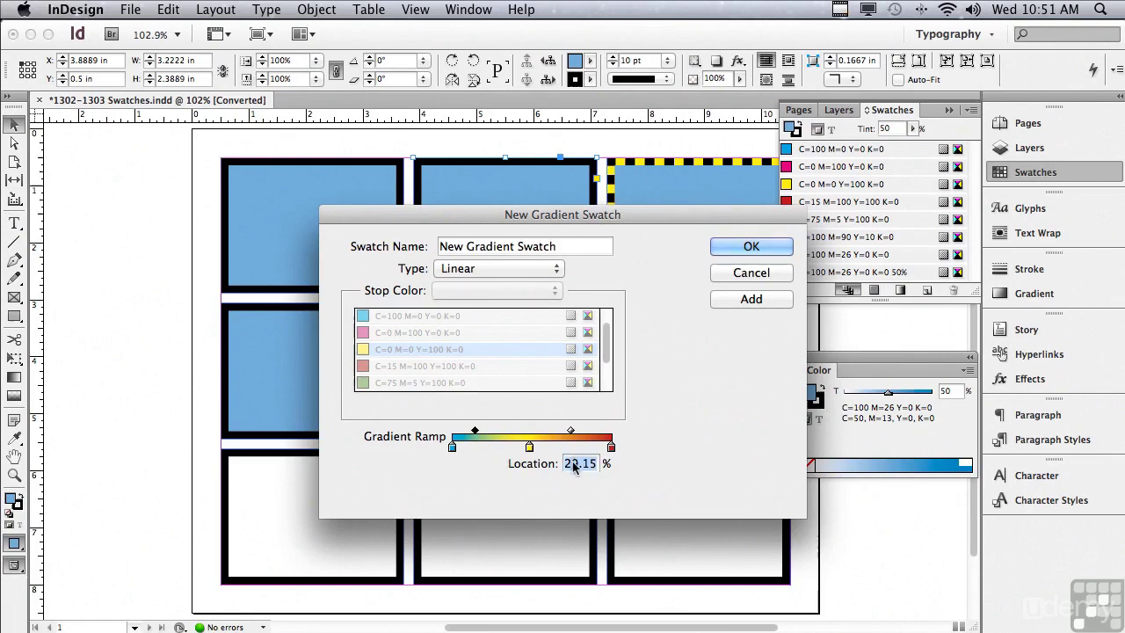
{"action": "type", "text": "50"}
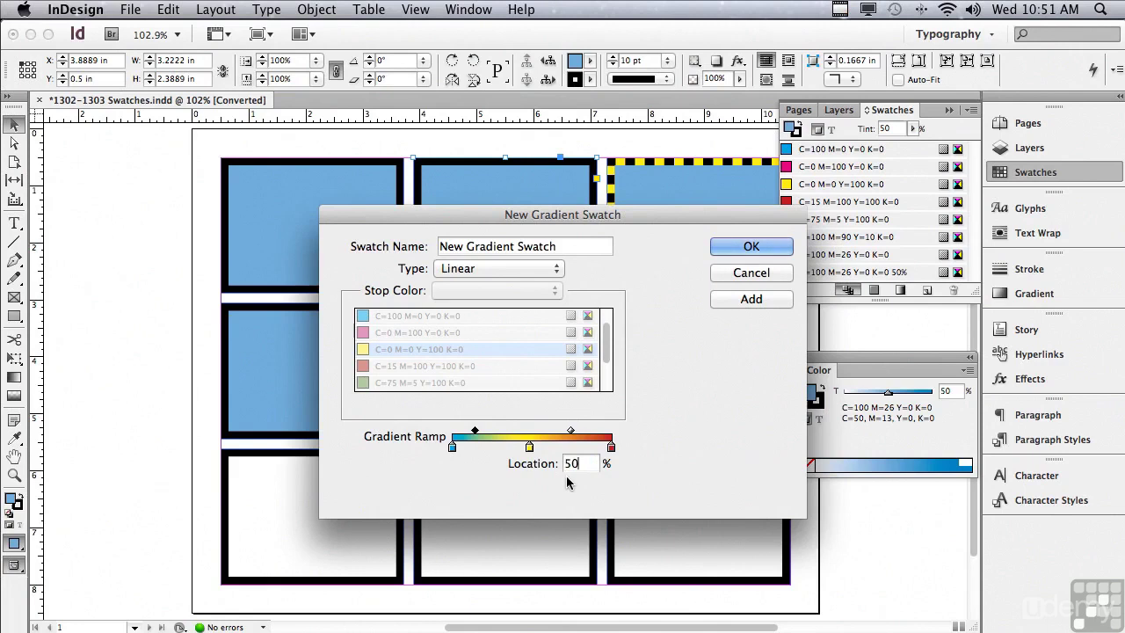
{"action": "key", "text": "Return"}
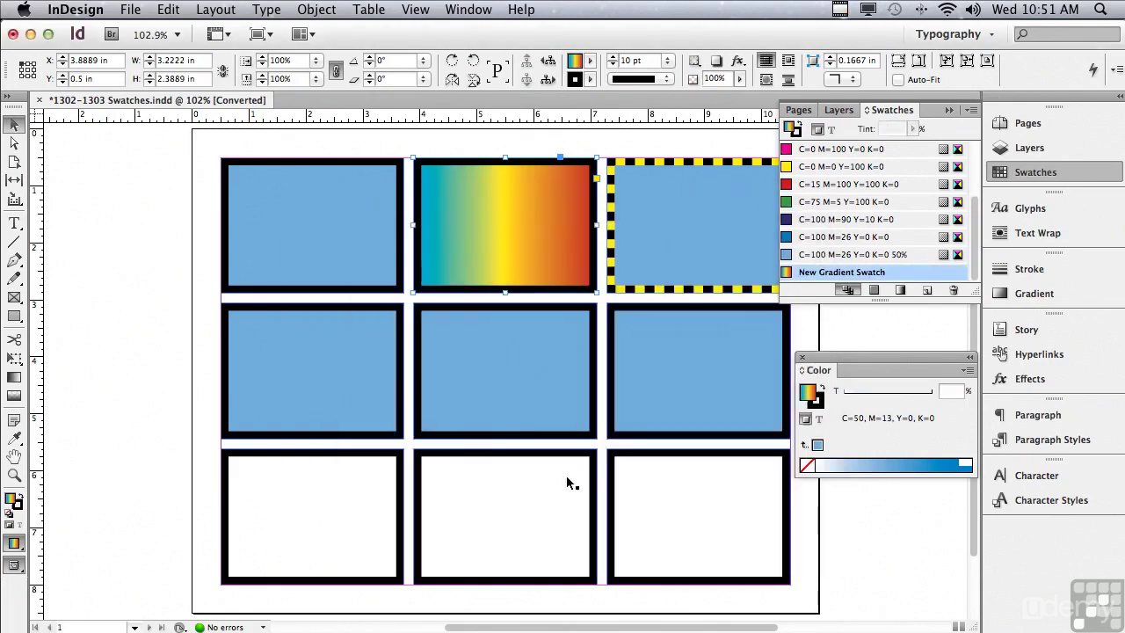